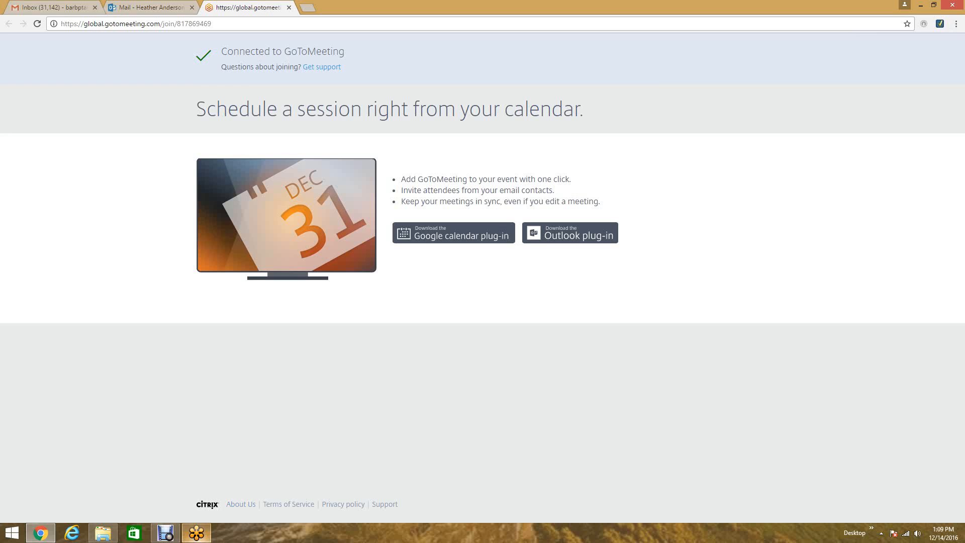
# - Bring up the meeting viewer and rearrange the control panel and the shared browser window
pyautogui.click(197, 533)
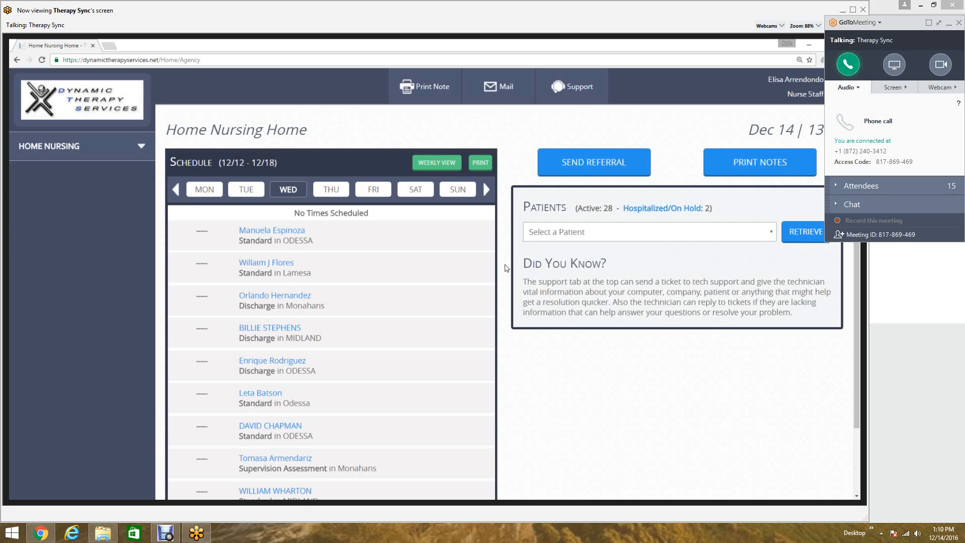
pyautogui.moveTo(890, 23); pyautogui.dragTo(959, 47)
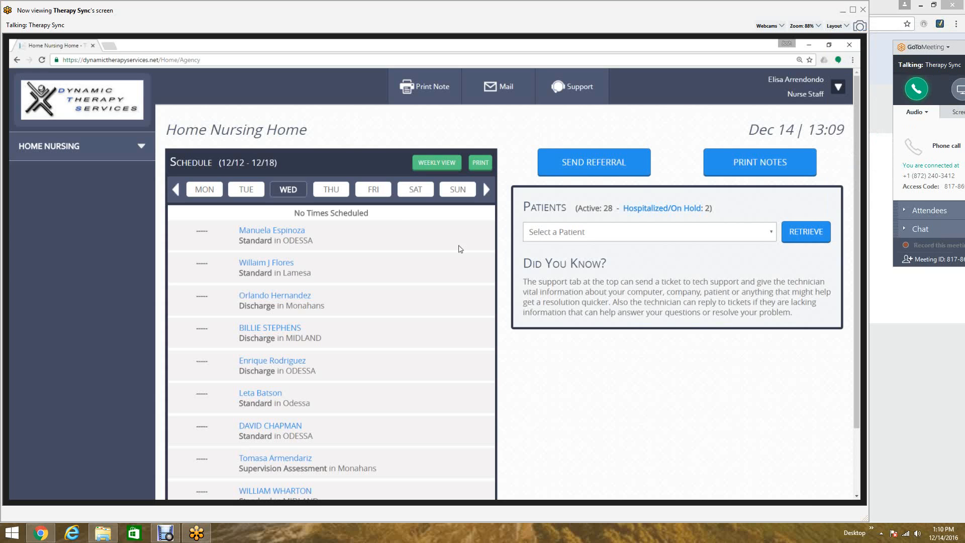
pyautogui.doubleClick(112, 50)
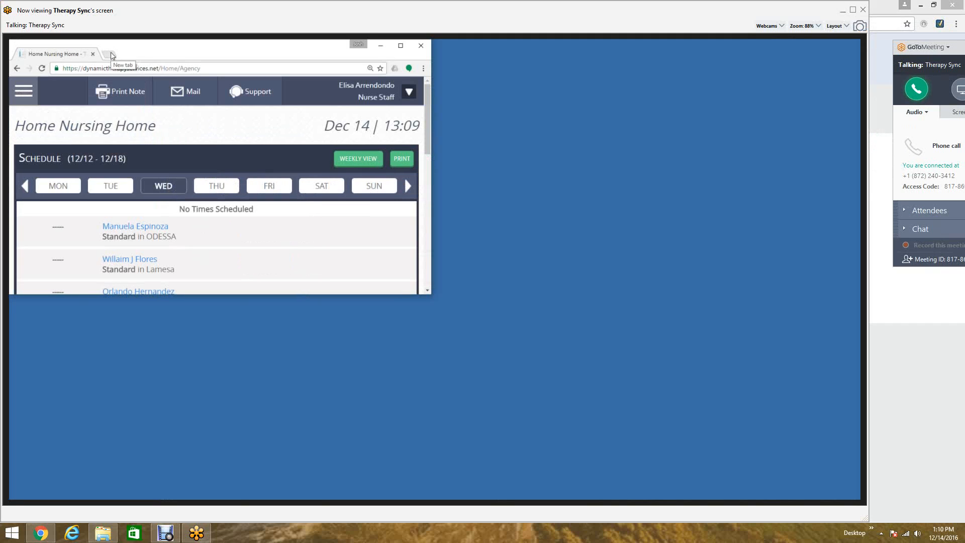
pyautogui.moveTo(191, 56); pyautogui.dragTo(9, 96)
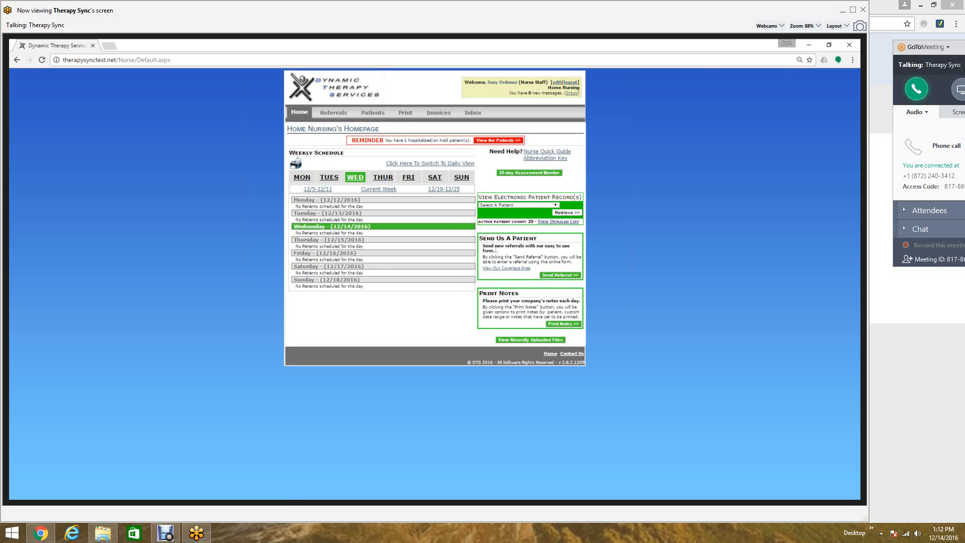
# - Look up an inactive patient's earlier referral and open its resend form
pyautogui.click(566, 276)
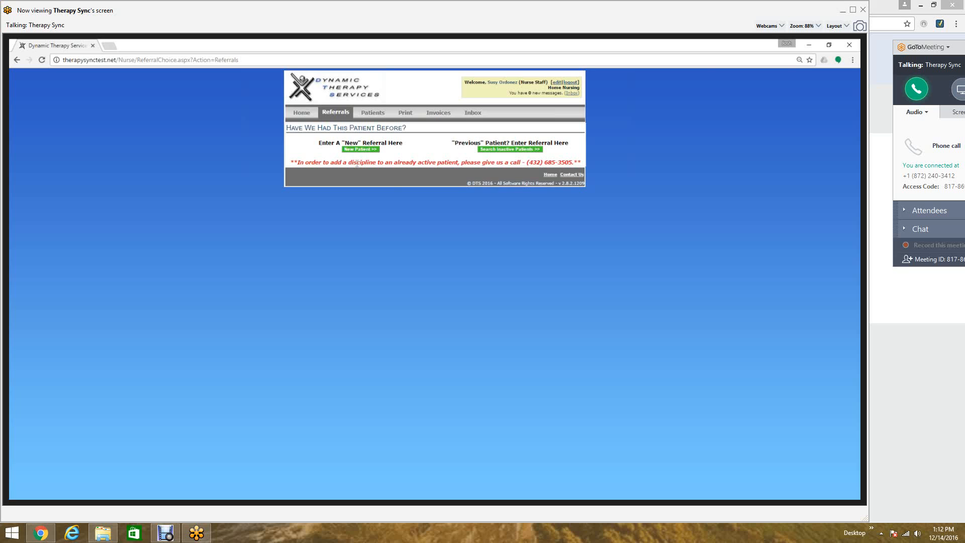
pyautogui.click(527, 150)
pyautogui.click(333, 154)
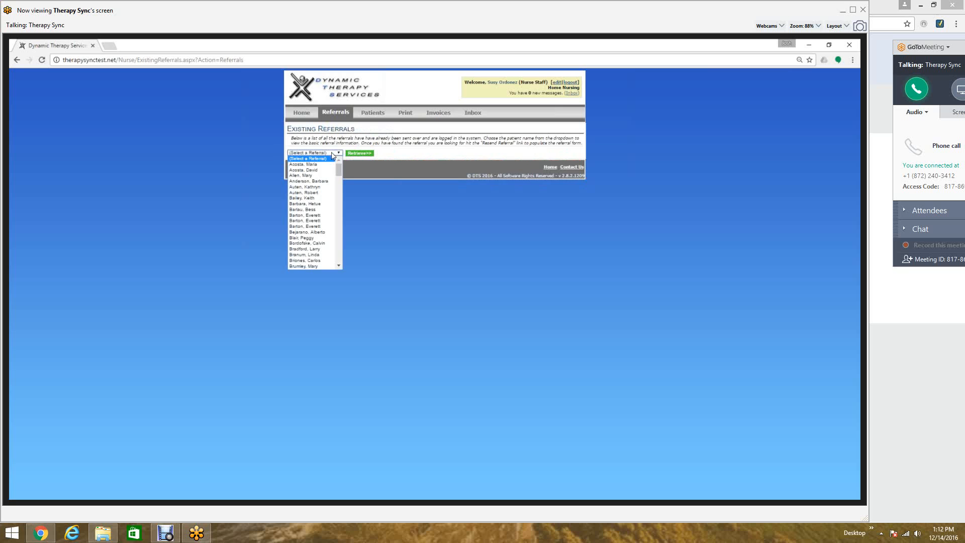
pyautogui.click(303, 164)
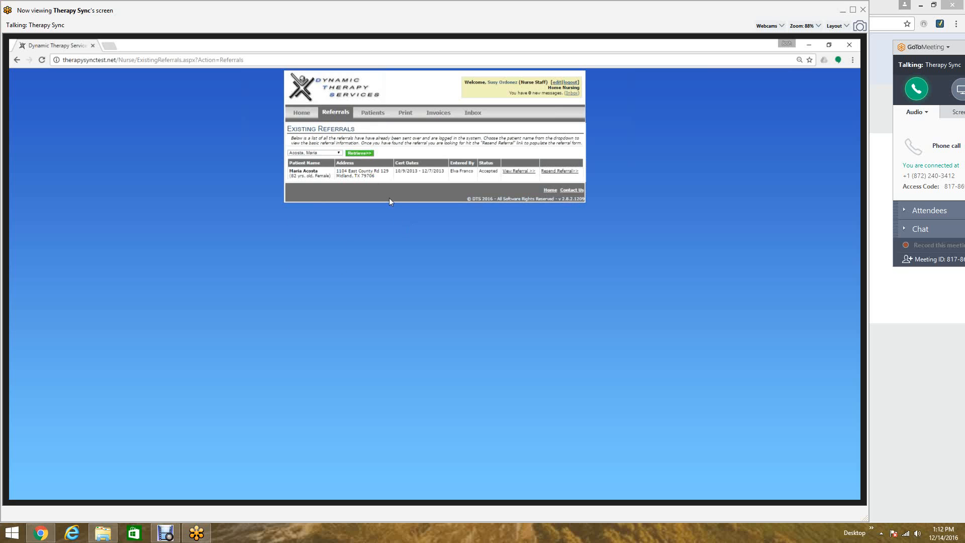
pyautogui.click(566, 172)
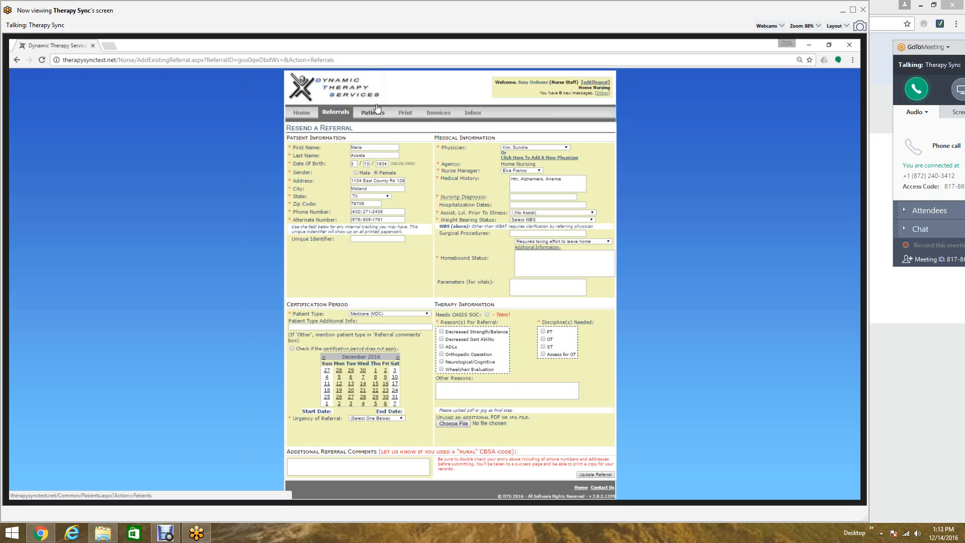
# - Start a new-patient referral from the Referrals section
pyautogui.click(344, 112)
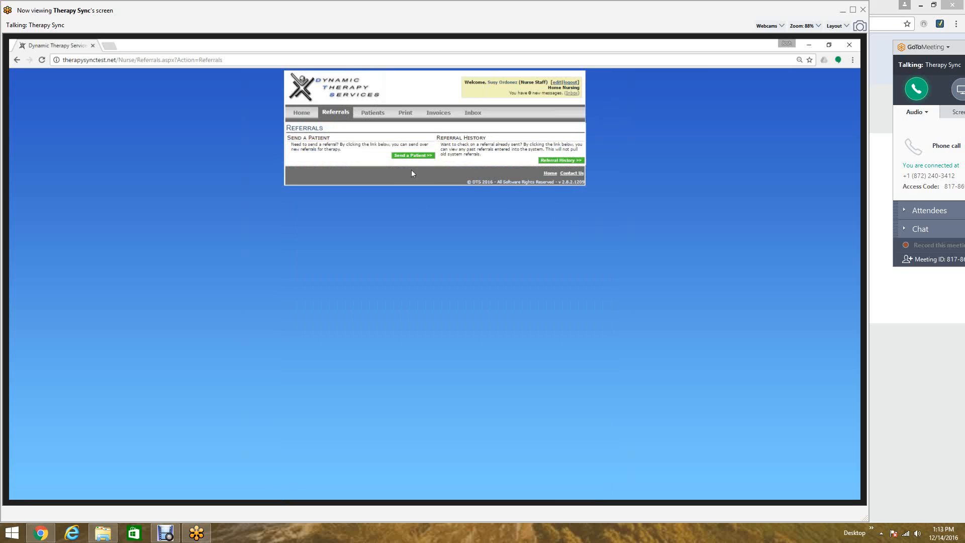
pyautogui.click(413, 156)
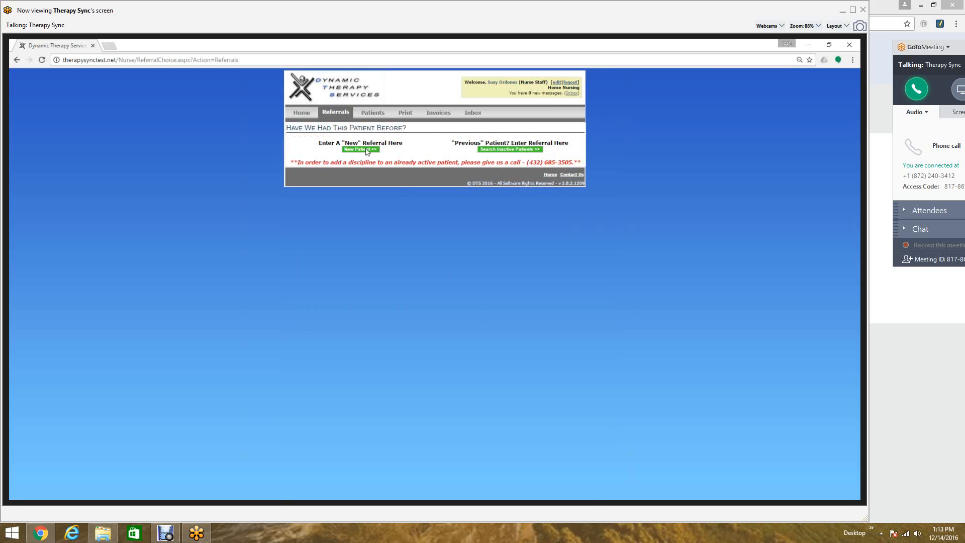
pyautogui.click(361, 149)
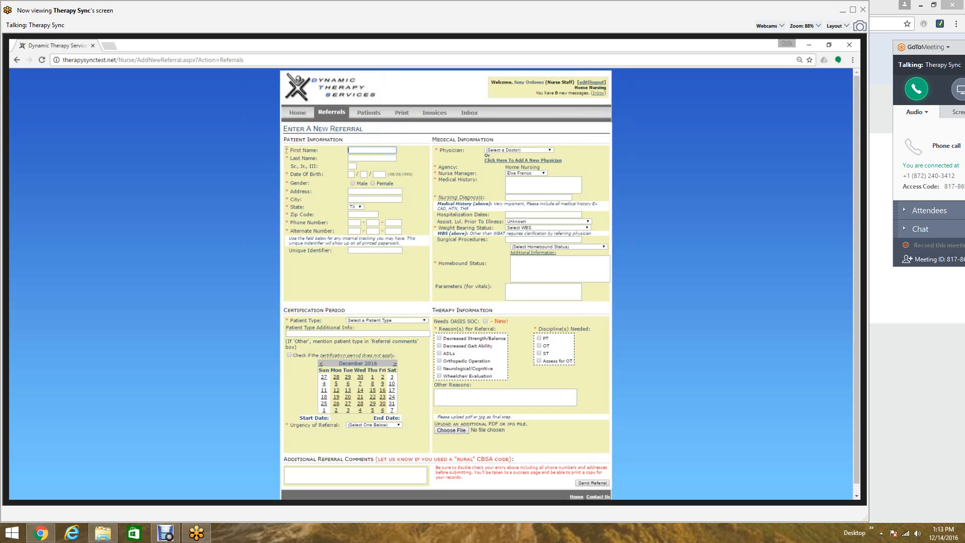
# - Send the new referral form without data to display its required fields
pyautogui.moveTo(287, 150); pyautogui.dragTo(292, 149)
pyautogui.click(317, 152)
pyautogui.scroll(-1, 381, 188)
pyautogui.click(593, 481)
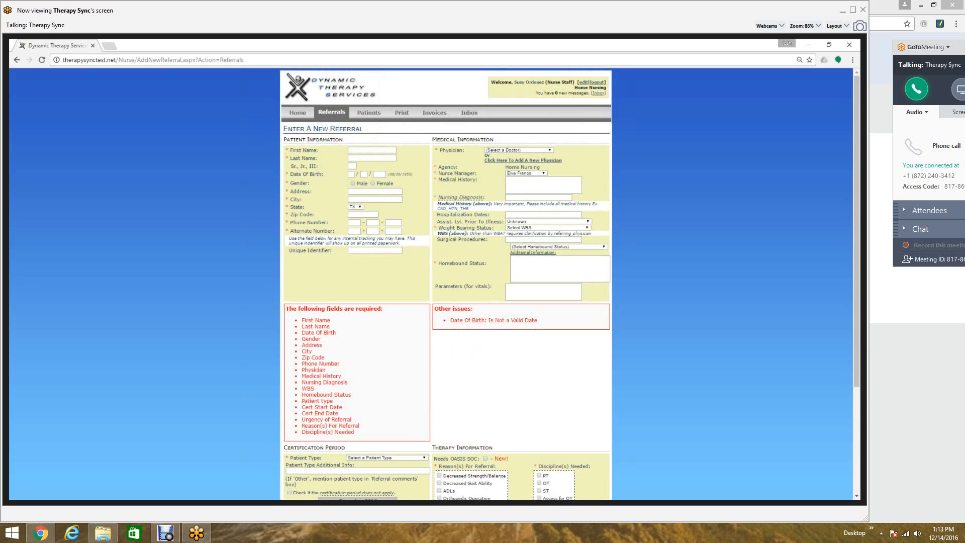
# - Enter the test patient's first name and last name
pyautogui.click(352, 149)
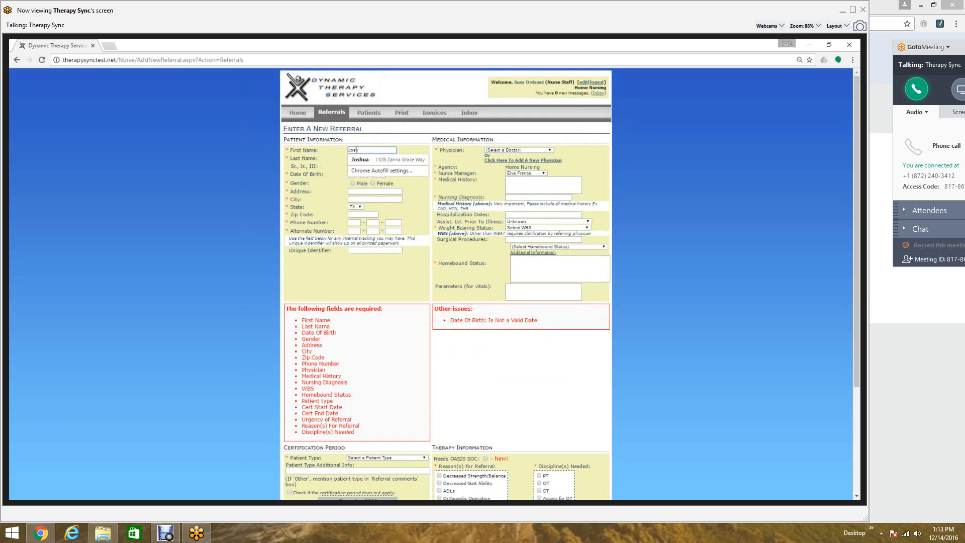
pyautogui.press('Tab')
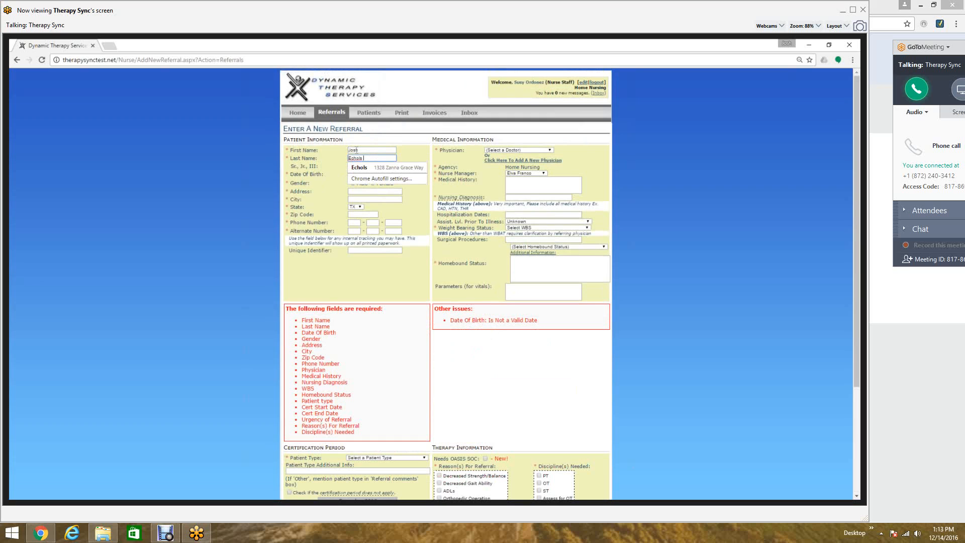
pyautogui.write(' Test')
# - Enter the patient's date of birth and set the gender to Male
pyautogui.press('Tab')
pyautogui.press('Tab')
pyautogui.write('11')
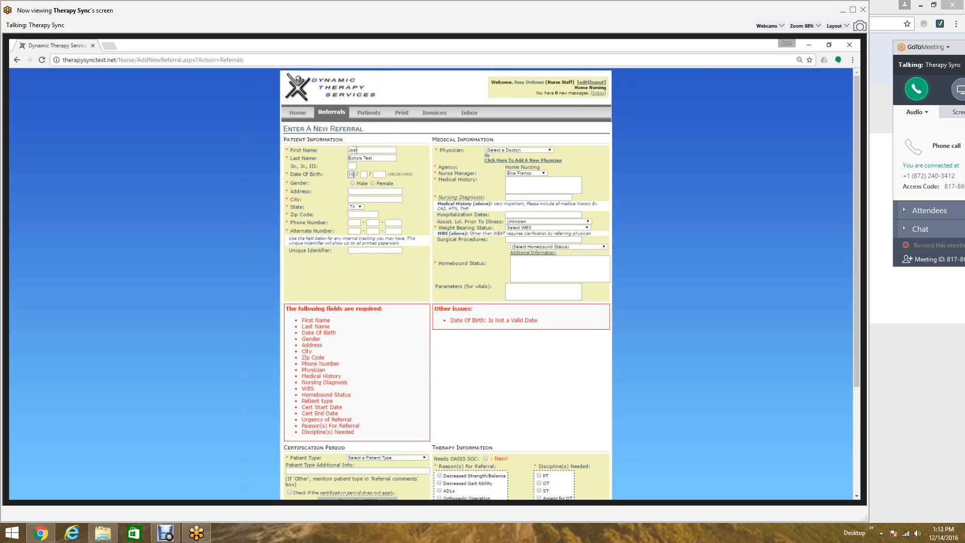
pyautogui.press('Tab')
pyautogui.write('13')
pyautogui.press('Tab')
pyautogui.write('134986')
pyautogui.press('Tab')
pyautogui.press('Right')
pyautogui.click(361, 184)
# - Fill in the patient's street address, city and ZIP code
pyautogui.click(360, 192)
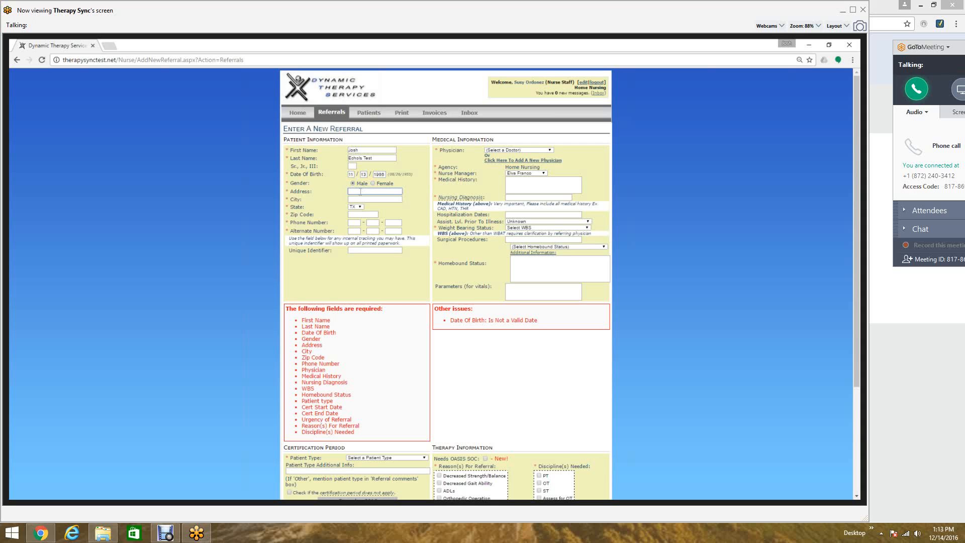
pyautogui.press('Tab')
pyautogui.write('Odessa')
pyautogui.press('Tab')
pyautogui.write('79762')
pyautogui.press('Tab')
# - Enter the patient's phone number
pyautogui.write('111')
pyautogui.press('Tab')
pyautogui.write('111')
pyautogui.press('Tab')
pyautogui.write('1111')
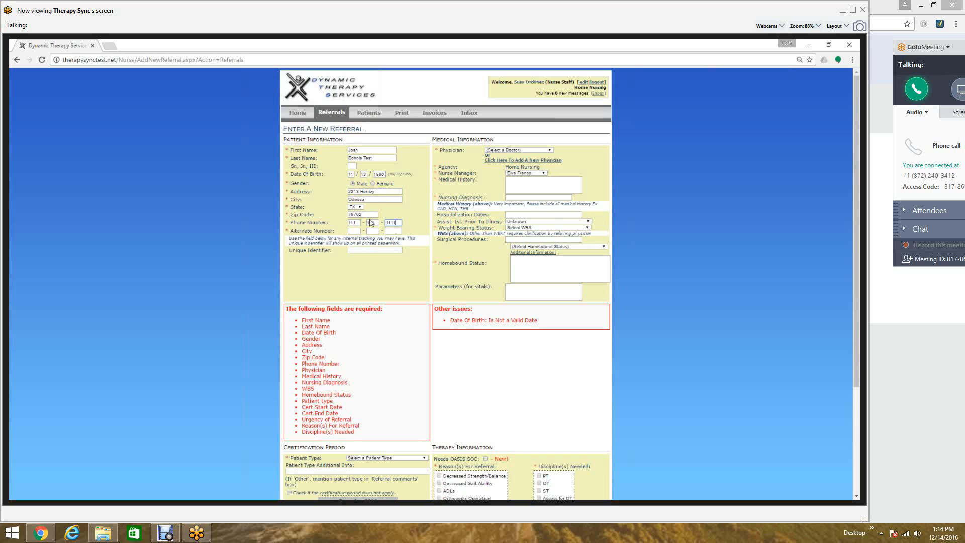
# - Enter the patient's alternate phone number
pyautogui.press('Tab')
pyautogui.write('1')
pyautogui.click(362, 240)
pyautogui.click(376, 230)
pyautogui.write('111')
pyautogui.press('Tab')
pyautogui.write('1111')
pyautogui.click(359, 251)
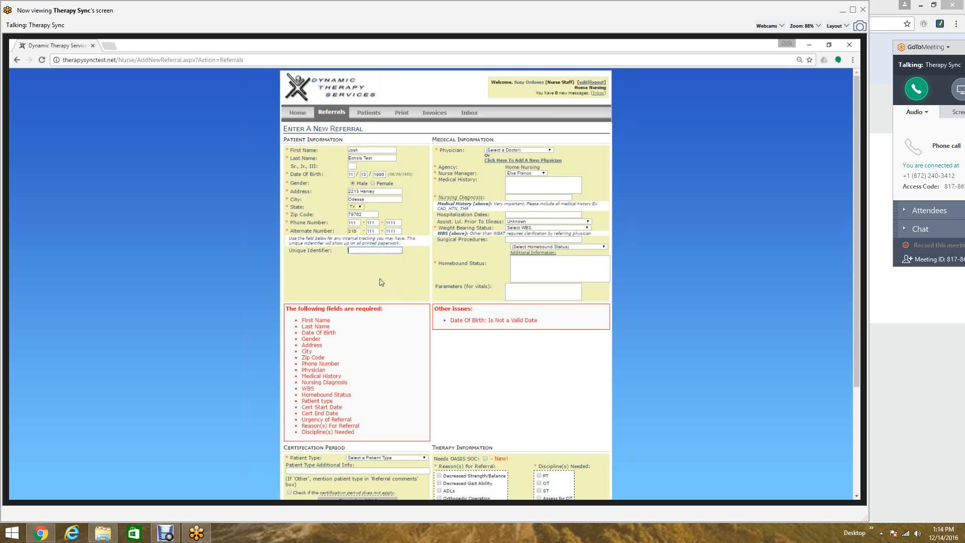
# - Set the patient type to Medicare (MDC)
pyautogui.scroll(-1, 381, 283)
pyautogui.scroll(-2, 380, 282)
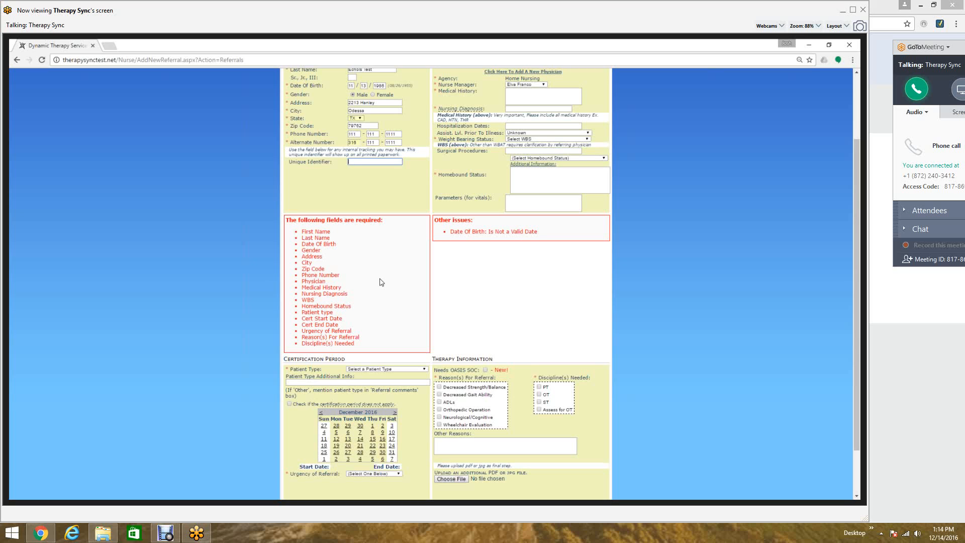
pyautogui.click(387, 370)
pyautogui.click(387, 381)
# - Set the certification start date to December 1, 2016
pyautogui.scroll(-1, 392, 392)
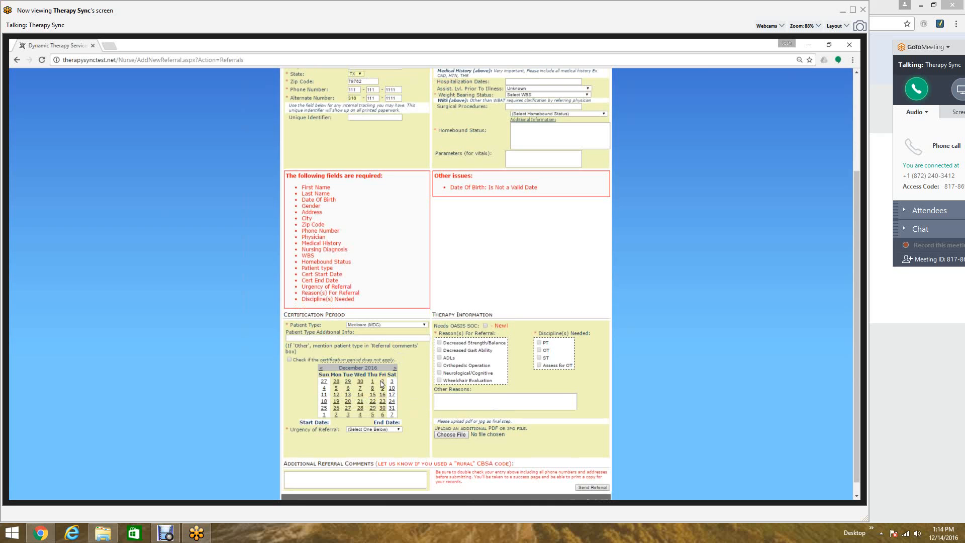
pyautogui.click(373, 381)
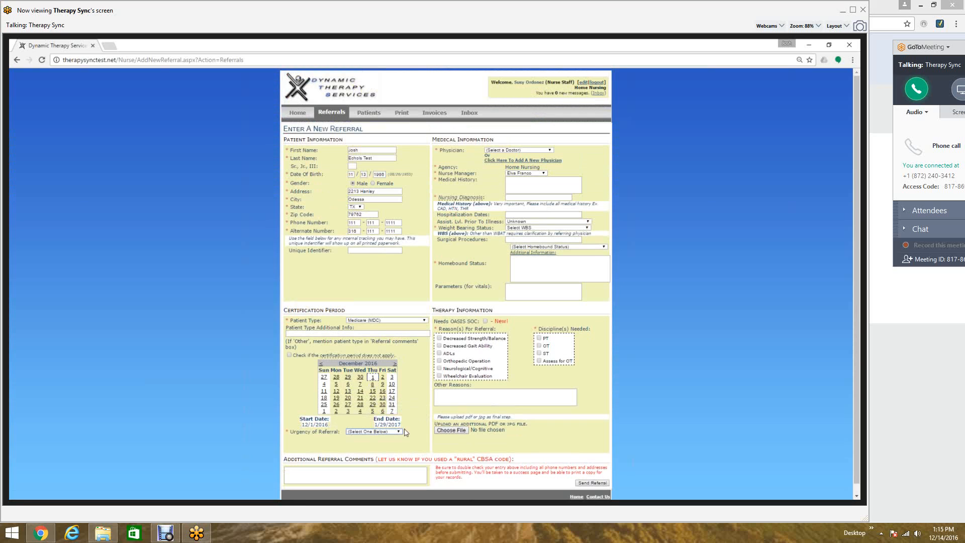
pyautogui.click(374, 432)
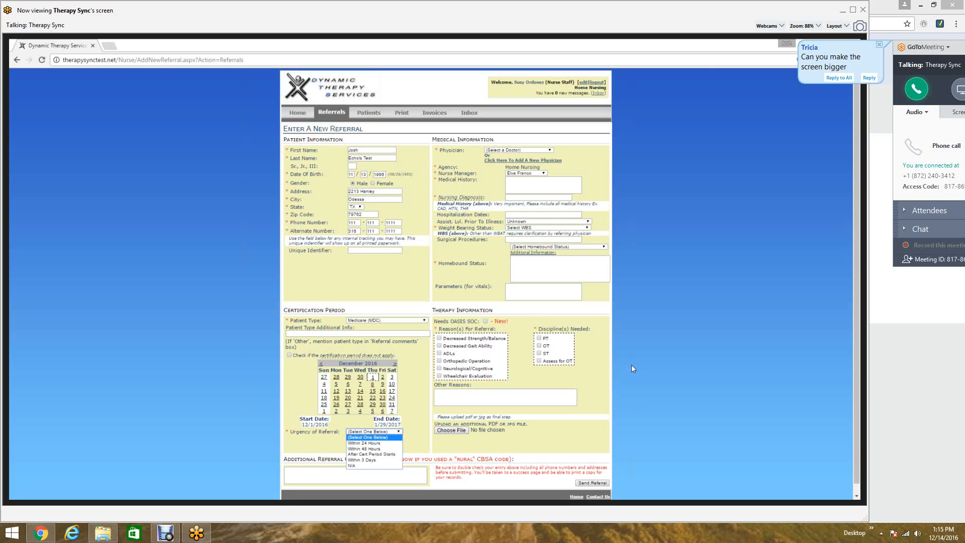
pyautogui.click(234, 345)
# - Change the certification start date to December 12, 2016
pyautogui.hotkey('ctrl', '+')
pyautogui.hotkey('ctrl', '+')
pyautogui.hotkey('ctrl', '+')
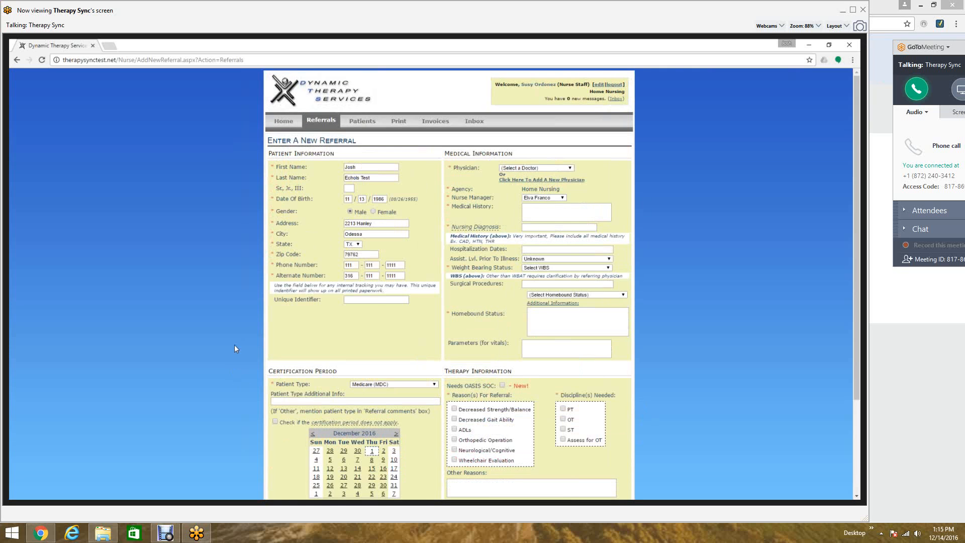
pyautogui.hotkey('ctrl', '-')
pyautogui.hotkey('ctrl', '+')
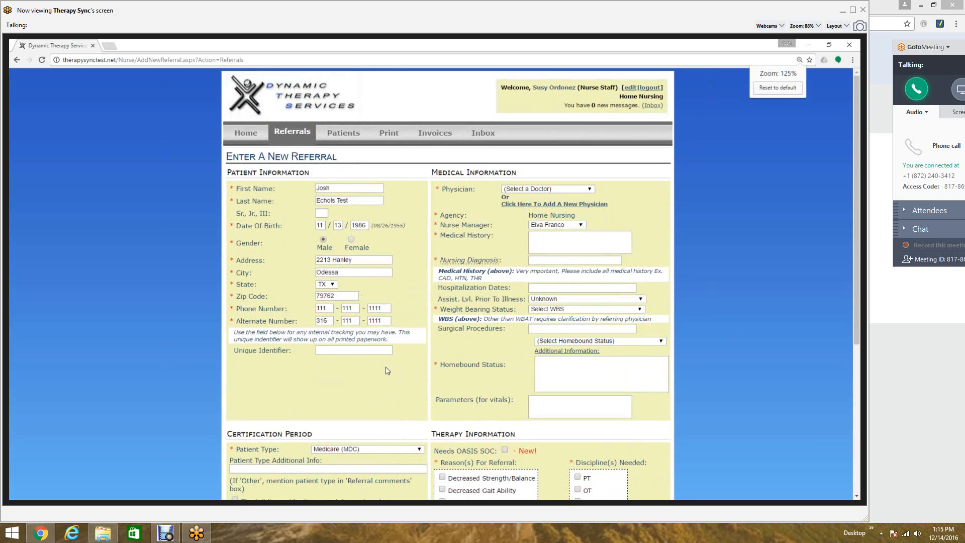
pyautogui.scroll(-1, 386, 367)
pyautogui.scroll(-4, 388, 370)
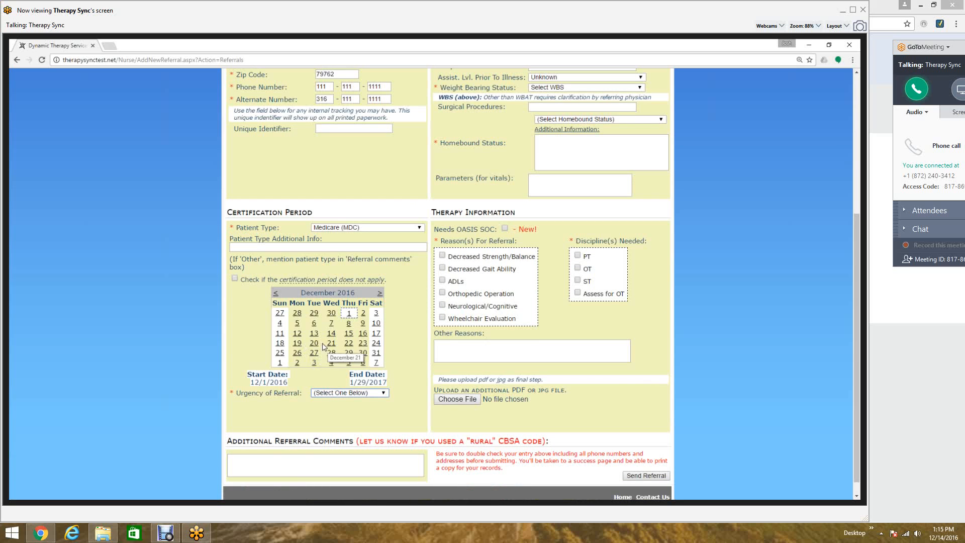
pyautogui.click(297, 333)
# - Set the urgency of referral to After Cert Period Starts
pyautogui.scroll(-1, 396, 375)
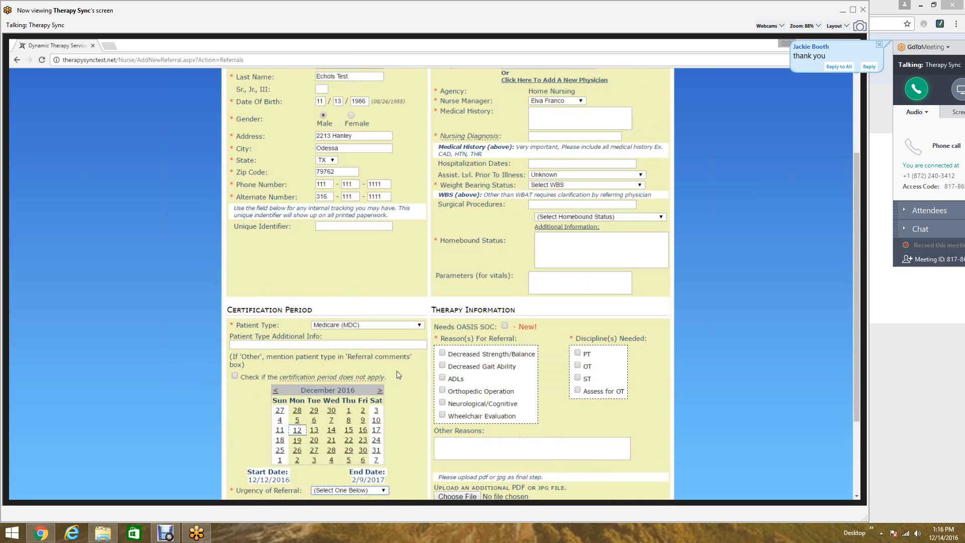
pyautogui.scroll(-1, 398, 374)
pyautogui.scroll(-1, 394, 379)
pyautogui.press('Down')
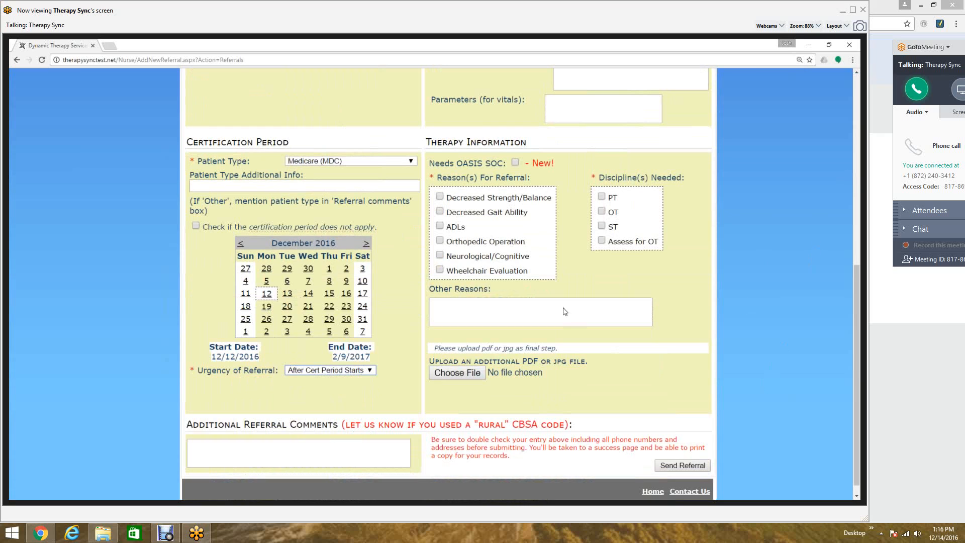
# - Browse the physician list for the referring doctor
pyautogui.scroll(1, 640, 268)
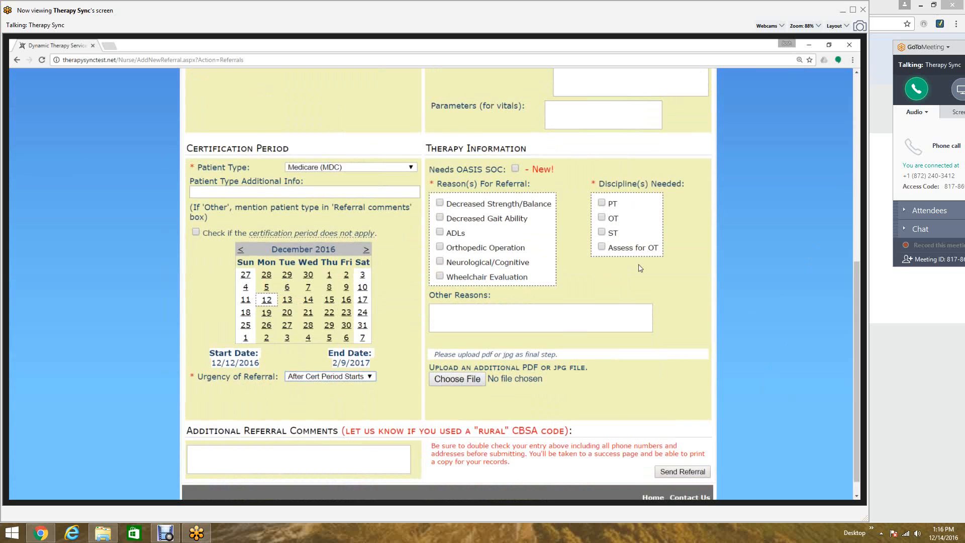
pyautogui.scroll(5, 640, 267)
pyautogui.scroll(1, 640, 267)
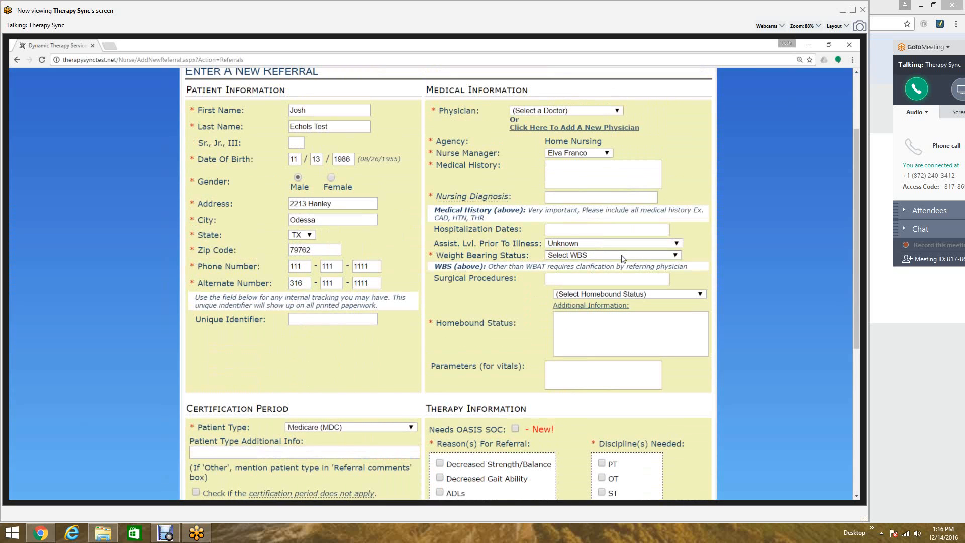
pyautogui.scroll(2, 586, 229)
pyautogui.scroll(1, 586, 229)
pyautogui.click(583, 215)
pyautogui.scroll(-5, 574, 293)
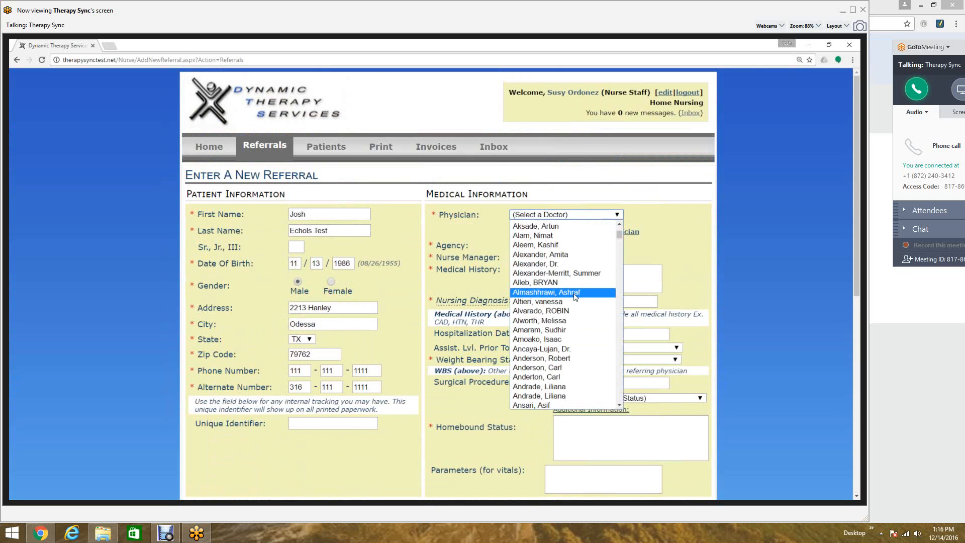
pyautogui.scroll(-6, 575, 297)
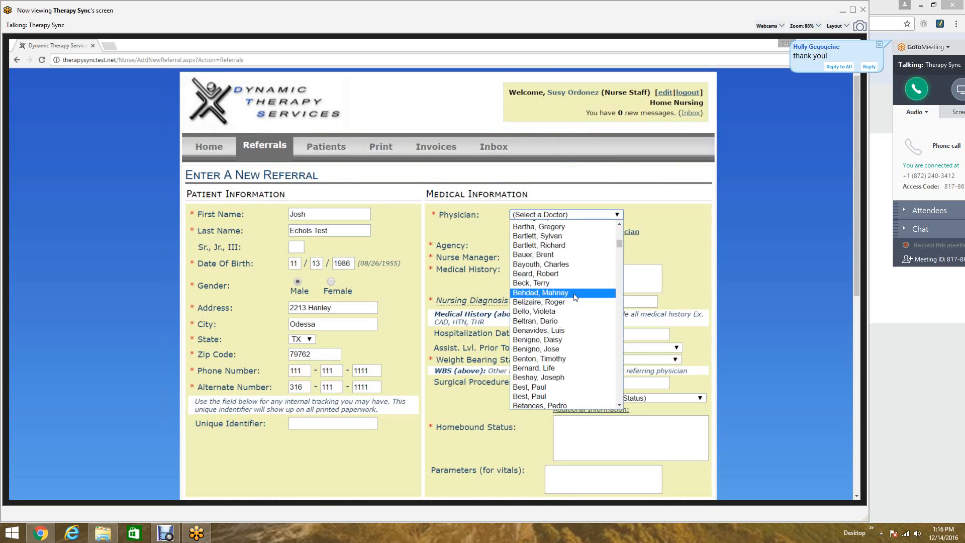
# - Close the physician list and open the form to add a new physician
pyautogui.click(685, 234)
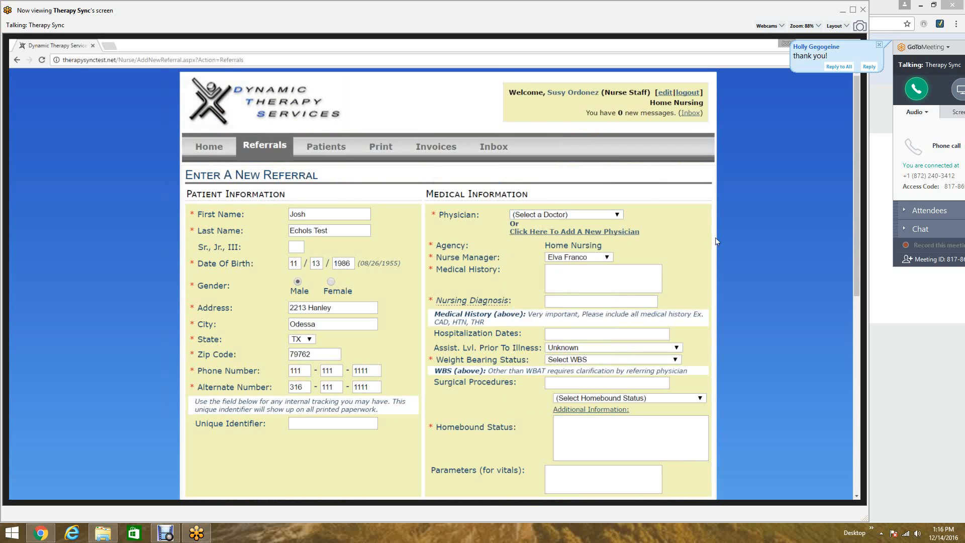
pyautogui.click(623, 232)
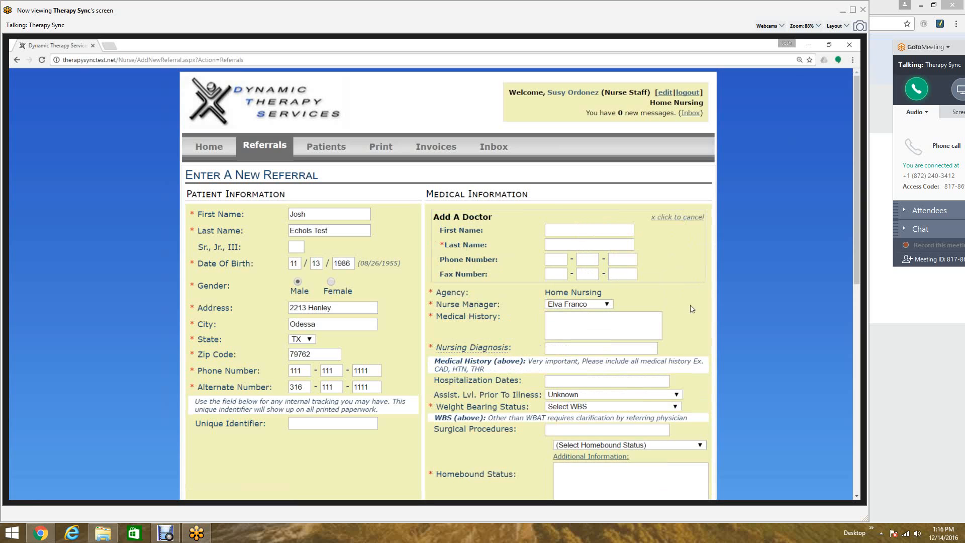
pyautogui.scroll(-1, 692, 309)
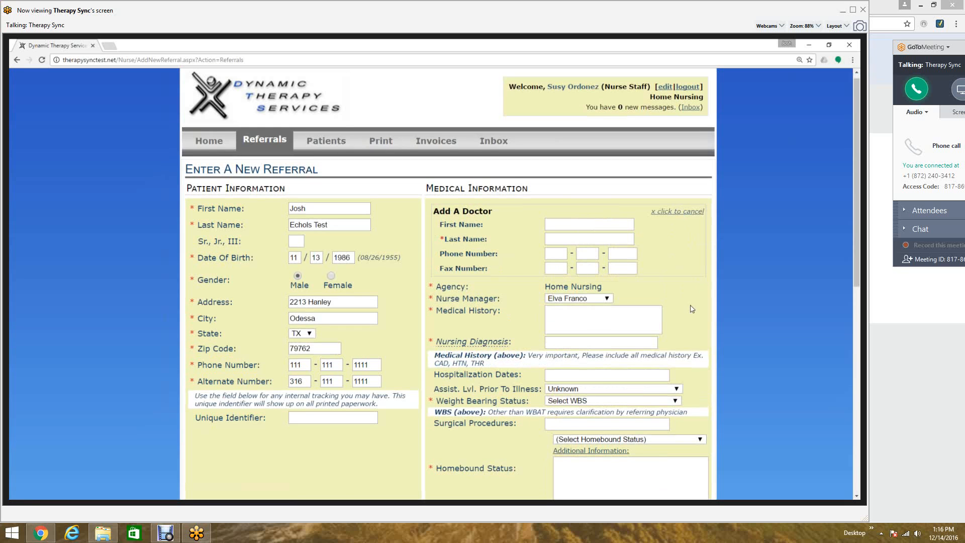
# - Enter "test" as the patient's medical history and nursing diagnosis
pyautogui.scroll(-5, 692, 310)
pyautogui.scroll(-4, 707, 340)
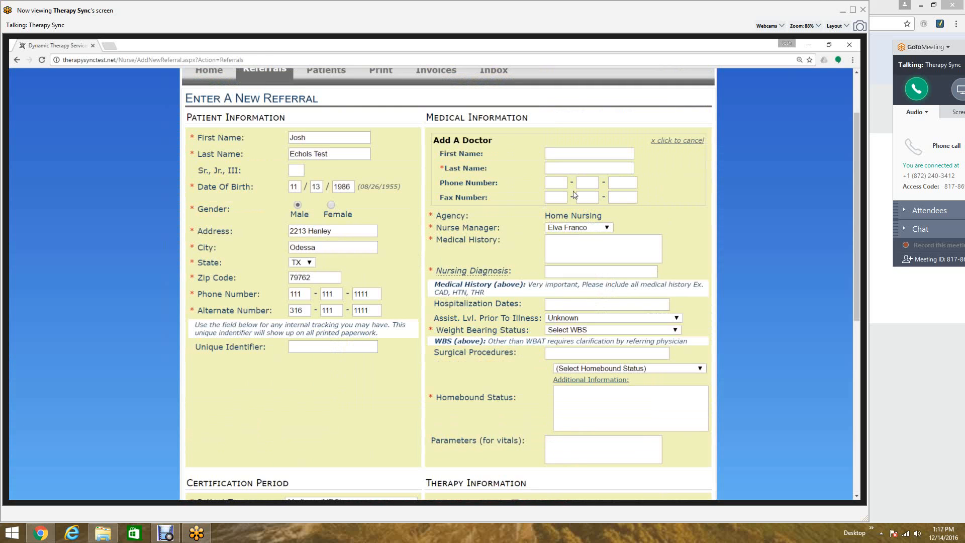
pyautogui.click(597, 248)
pyautogui.write('test')
pyautogui.press('Tab')
pyautogui.click(583, 305)
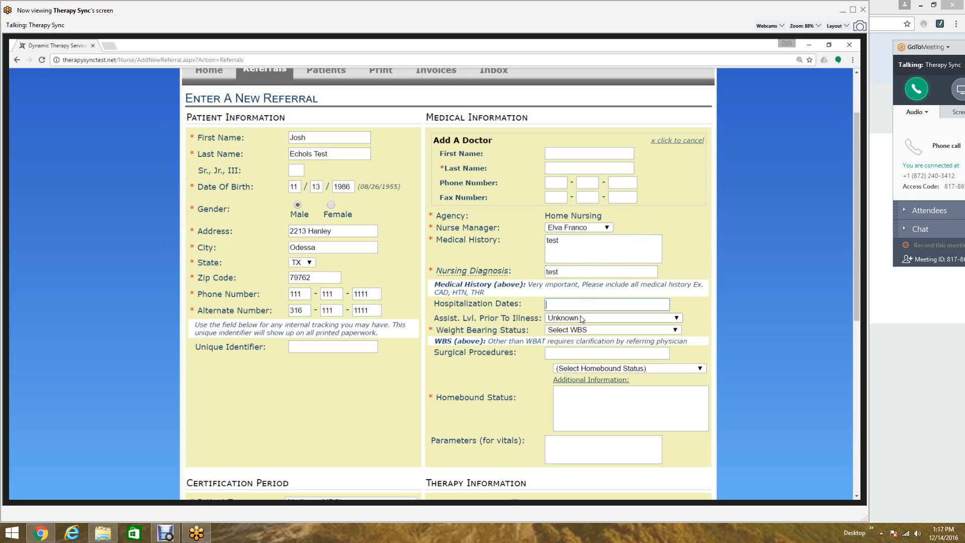
# - Set weight bearing status to Partial Weight Bearing (up to 50%) and homebound status to Unable to safely leave home unassisted
pyautogui.click(575, 331)
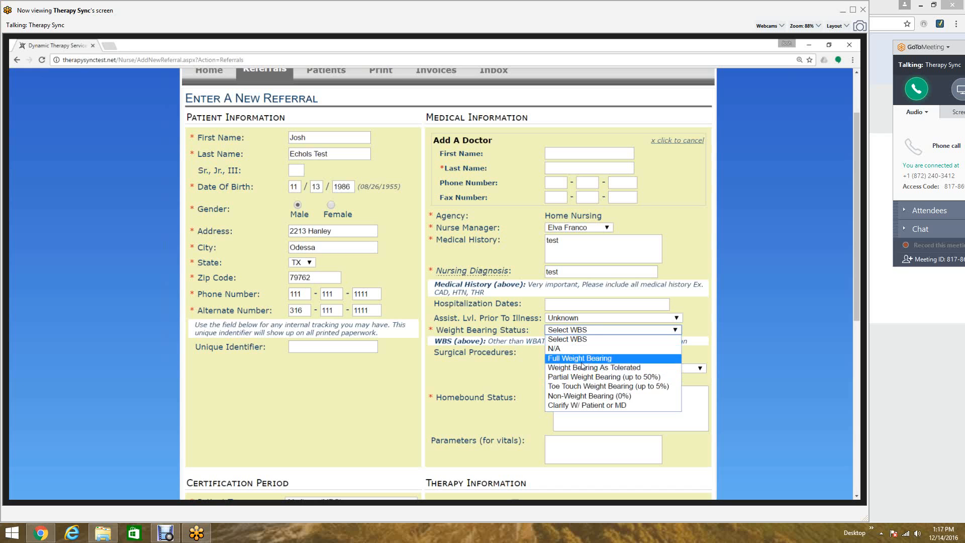
pyautogui.click(583, 377)
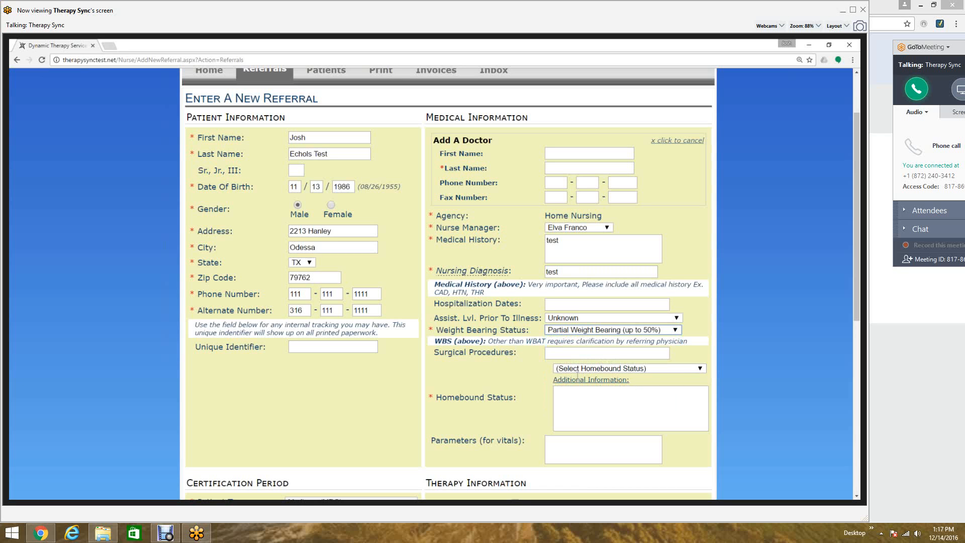
pyautogui.scroll(-1, 577, 375)
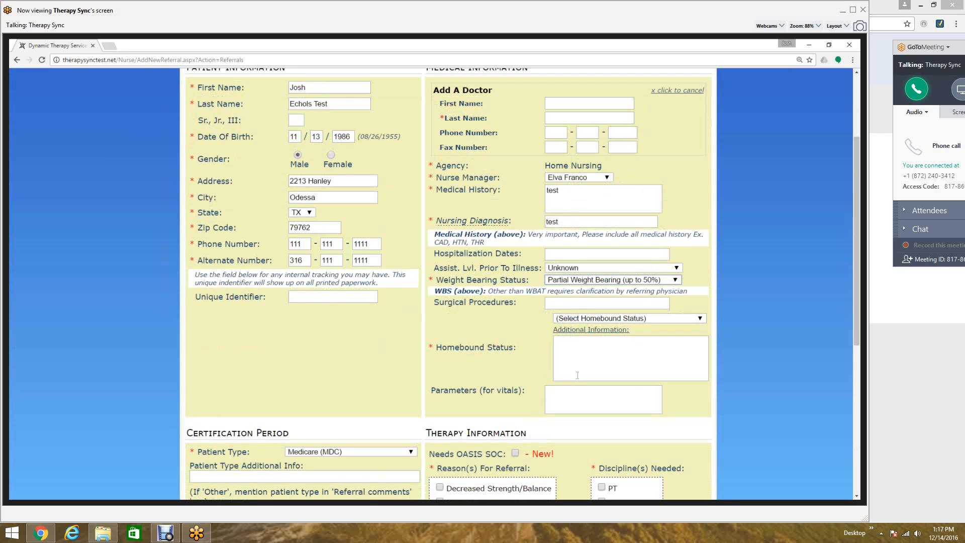
pyautogui.scroll(-1, 577, 375)
pyautogui.click(607, 280)
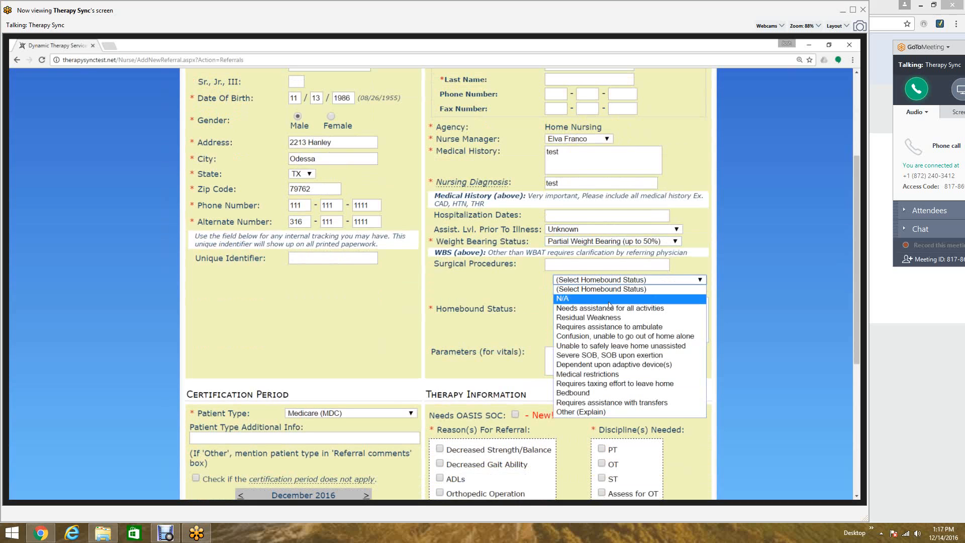
pyautogui.click(606, 346)
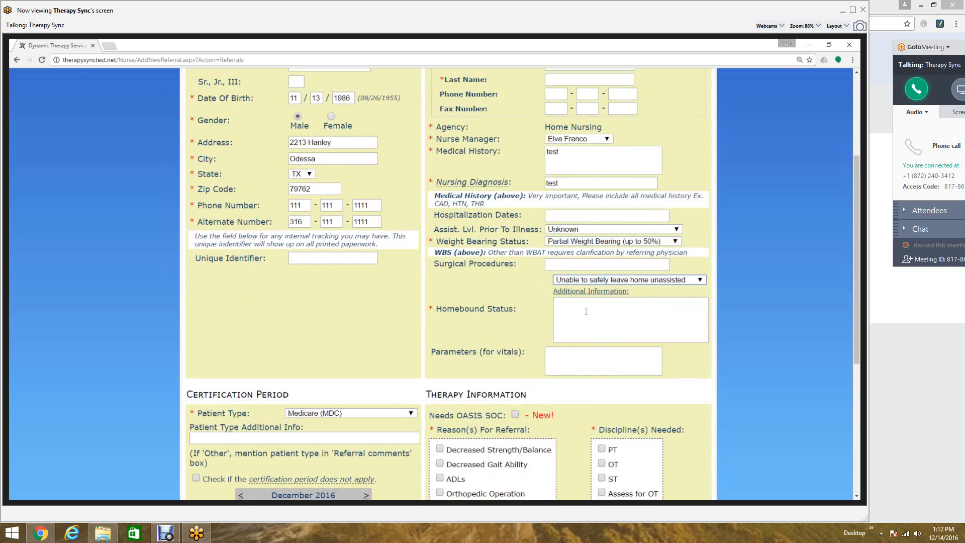
pyautogui.click(590, 308)
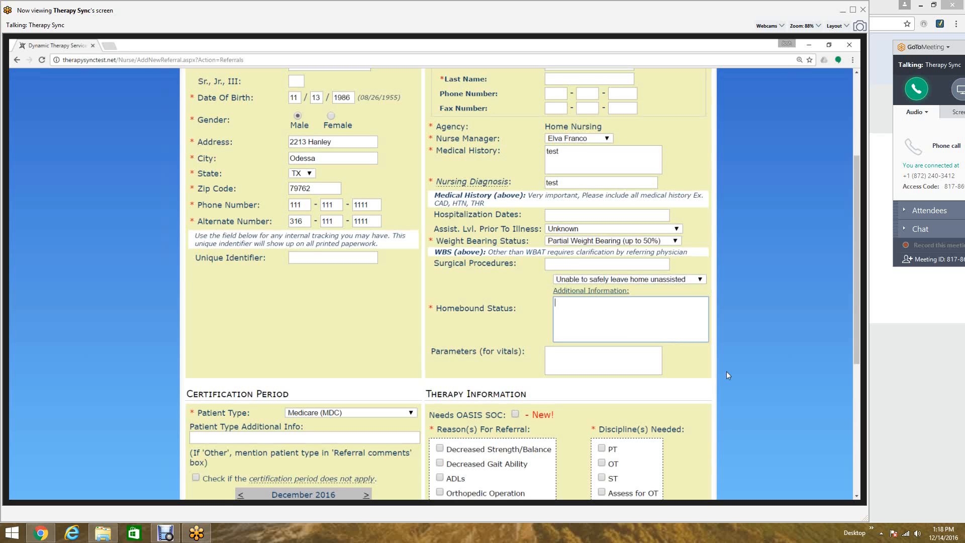
# - Check Decreased Strength/Balance, ADLs and Wheelchair Evaluation as reasons for referral
pyautogui.scroll(-1, 725, 371)
pyautogui.scroll(-3, 726, 371)
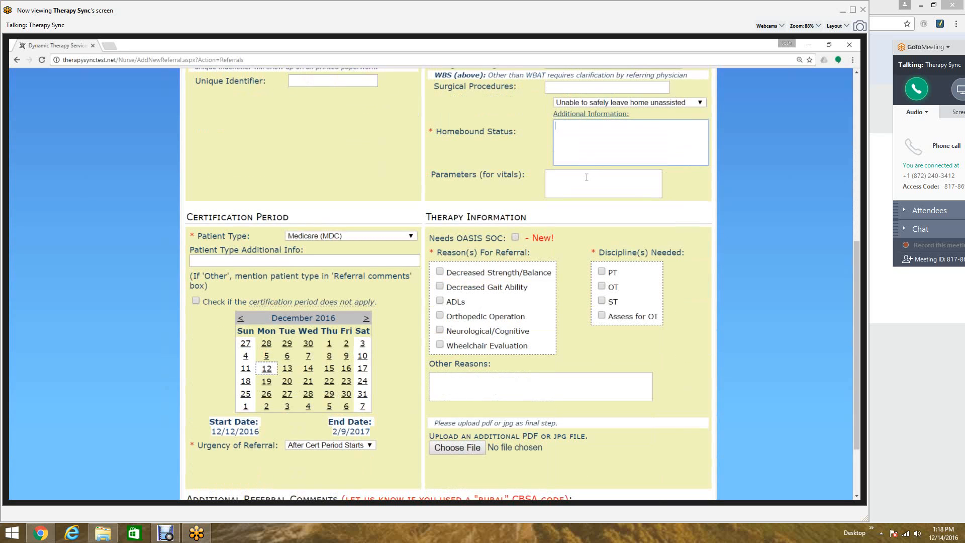
pyautogui.click(586, 184)
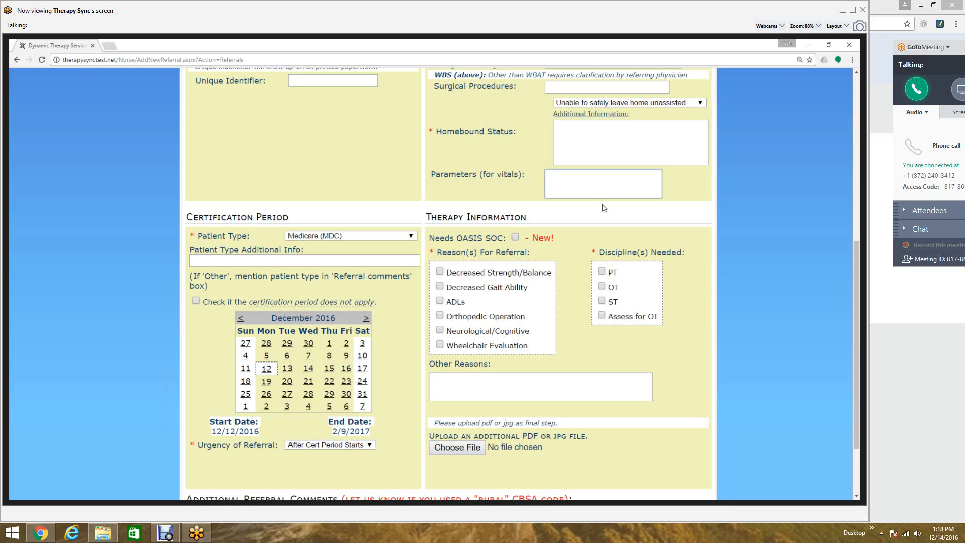
pyautogui.scroll(-1, 605, 208)
pyautogui.scroll(-1, 604, 208)
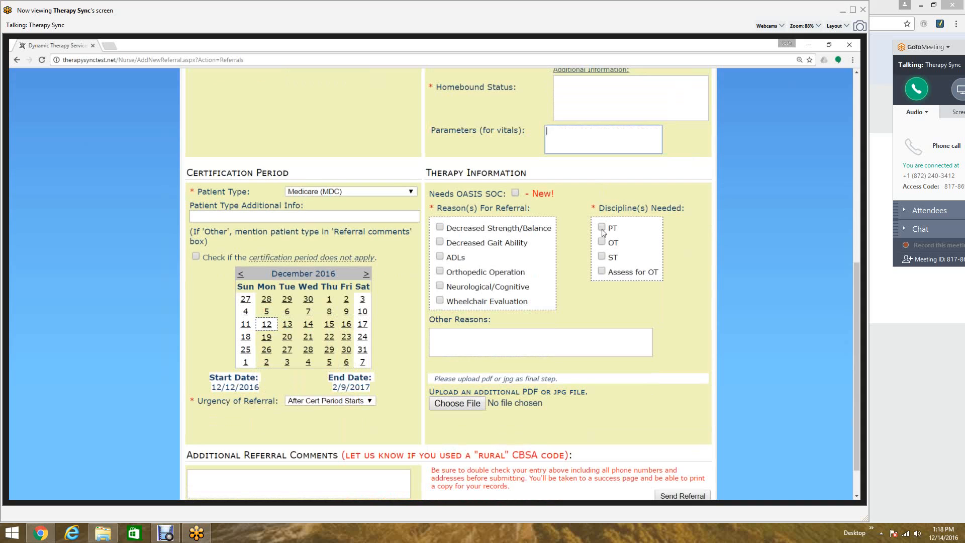
pyautogui.click(439, 228)
pyautogui.click(441, 257)
pyautogui.click(440, 300)
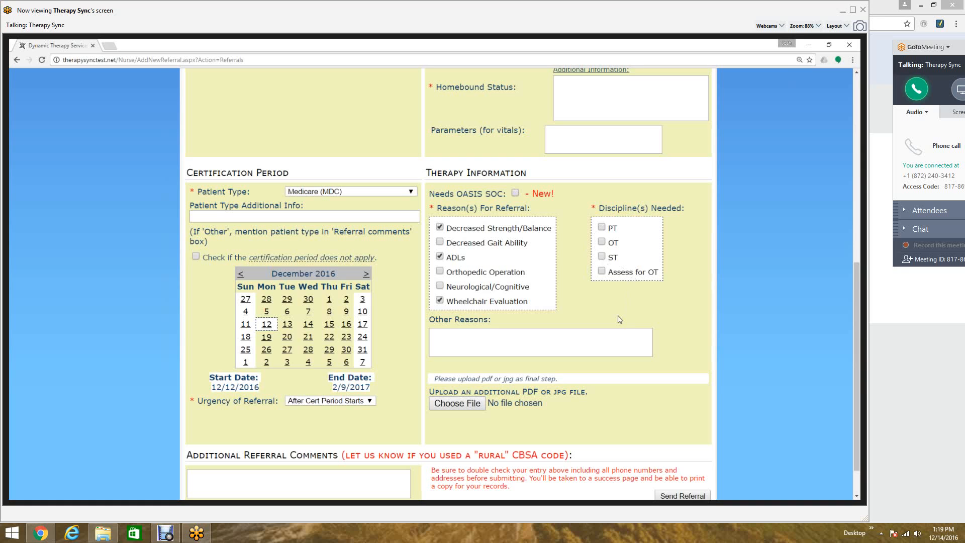
# - Check PT as the discipline needed and try to send the referral
pyautogui.click(603, 227)
pyautogui.scroll(-2, 739, 284)
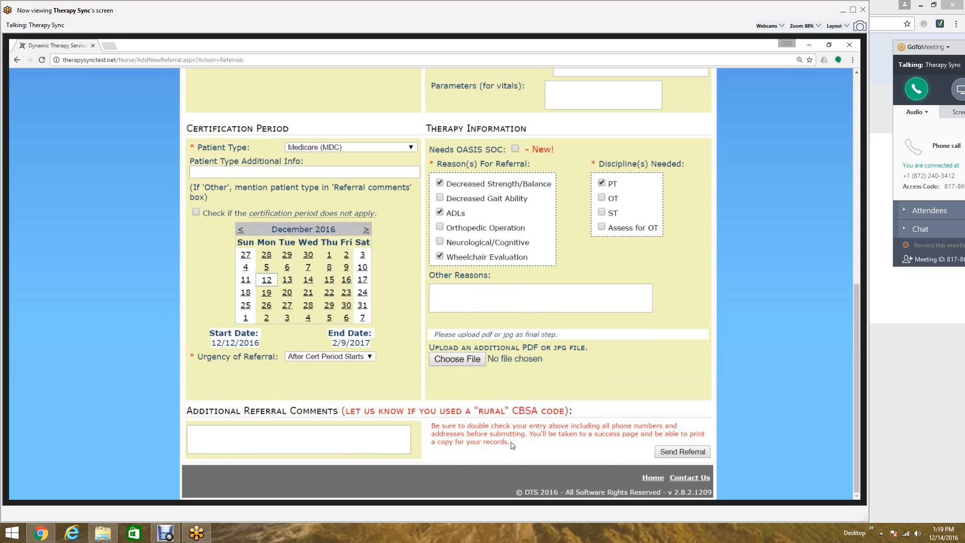
pyautogui.click(678, 451)
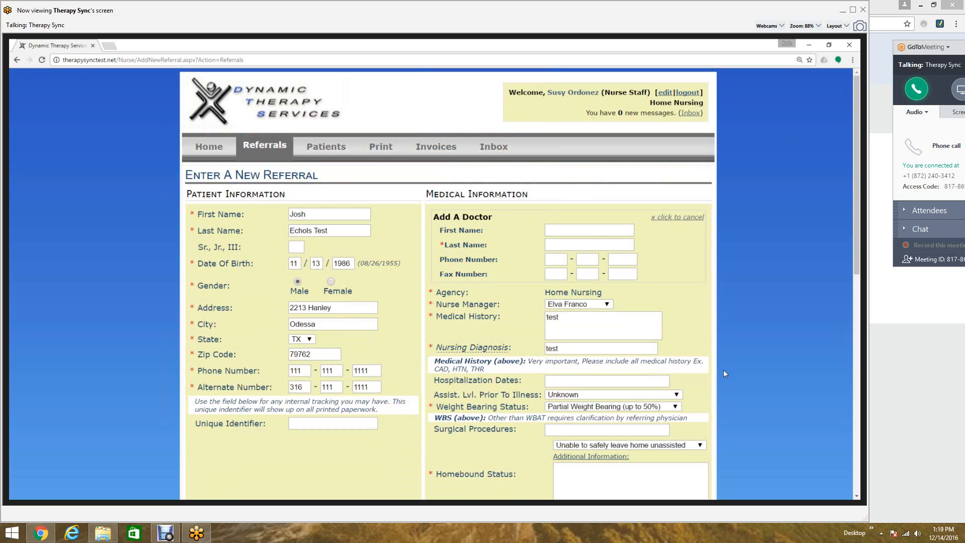
# - Cancel adding a new doctor and select Test, Test as the referring physician
pyautogui.scroll(-5, 725, 370)
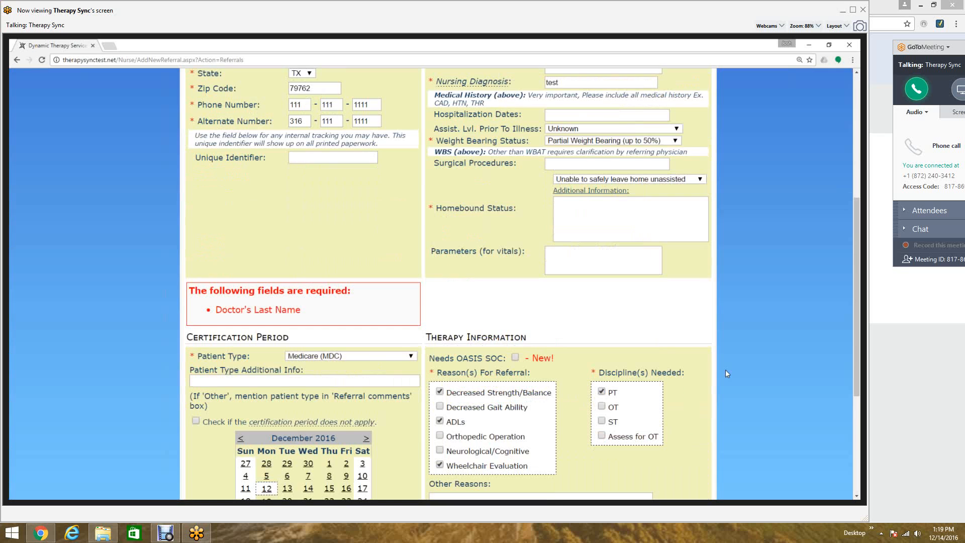
pyautogui.scroll(4, 645, 293)
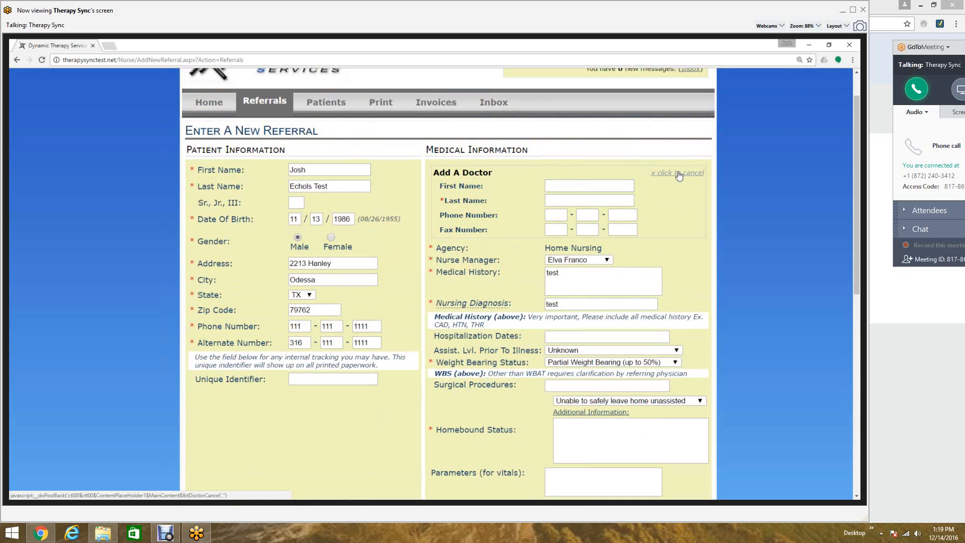
pyautogui.click(678, 172)
pyautogui.click(588, 170)
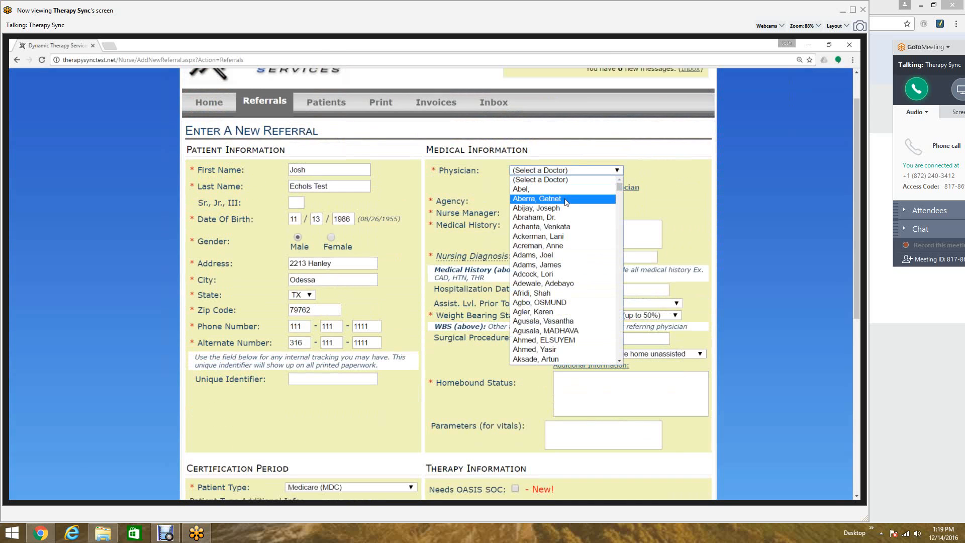
pyautogui.write('test')
pyautogui.click(546, 359)
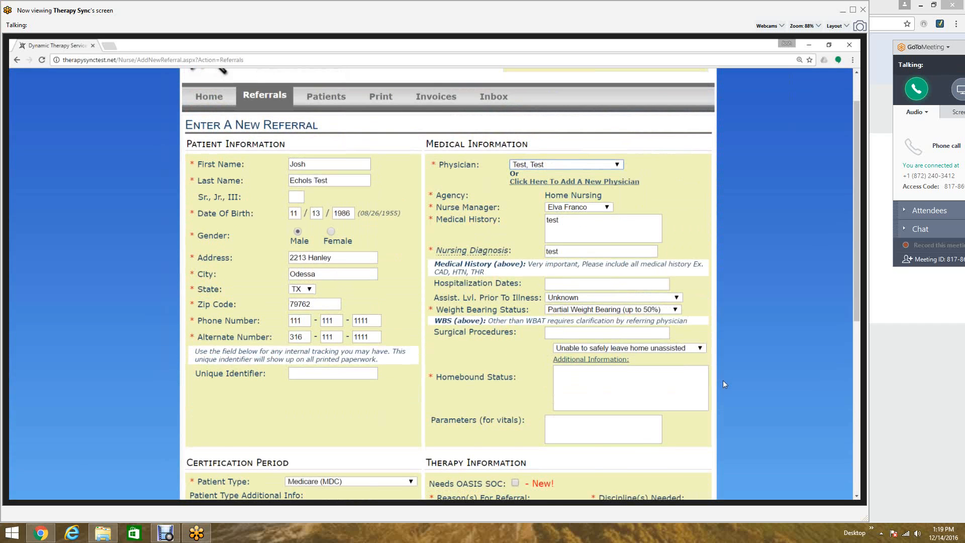
# - Send the completed referral
pyautogui.scroll(-2, 723, 384)
pyautogui.scroll(-5, 723, 384)
pyautogui.click(683, 481)
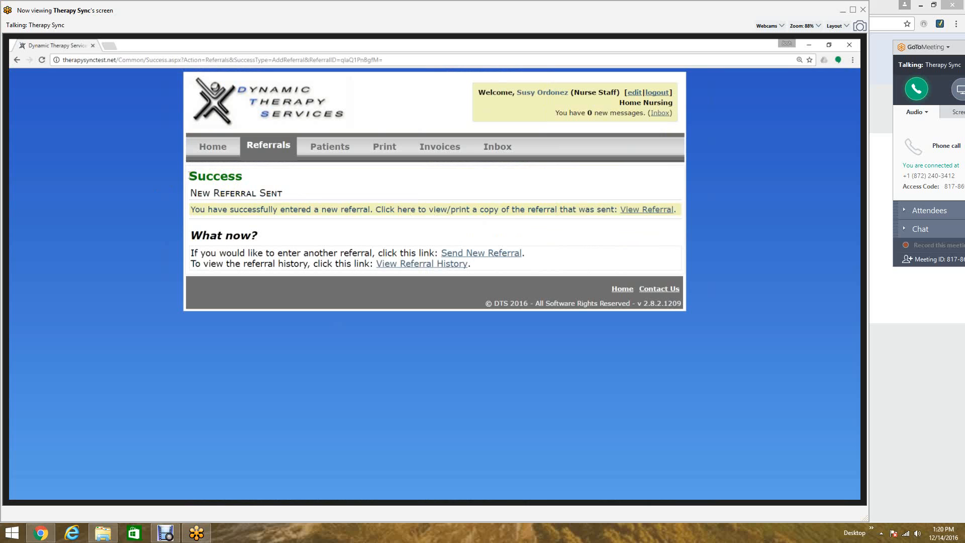
# - Return to the homepage and open a patient's electronic record chosen from the patient list
pyautogui.click(199, 148)
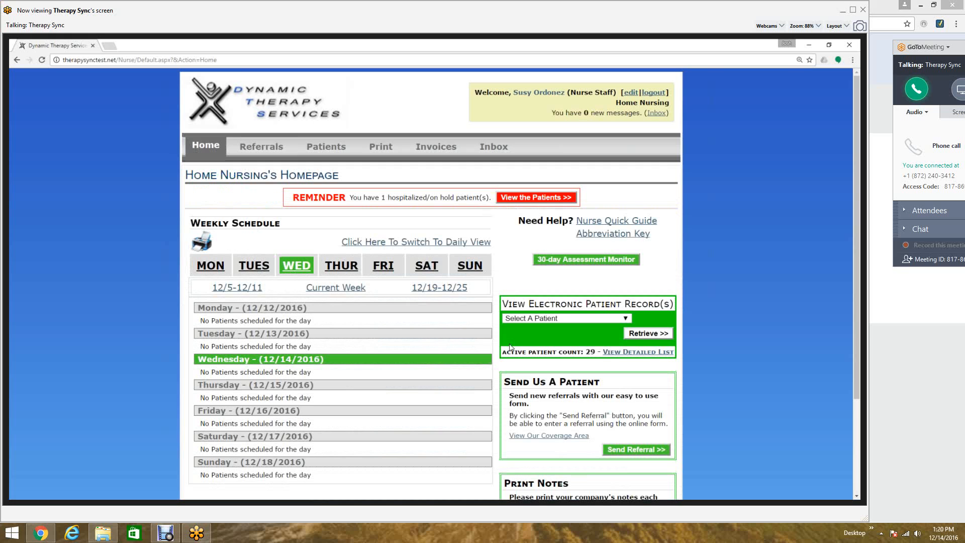
pyautogui.scroll(-1, 510, 347)
pyautogui.scroll(-1, 510, 346)
pyautogui.click(550, 273)
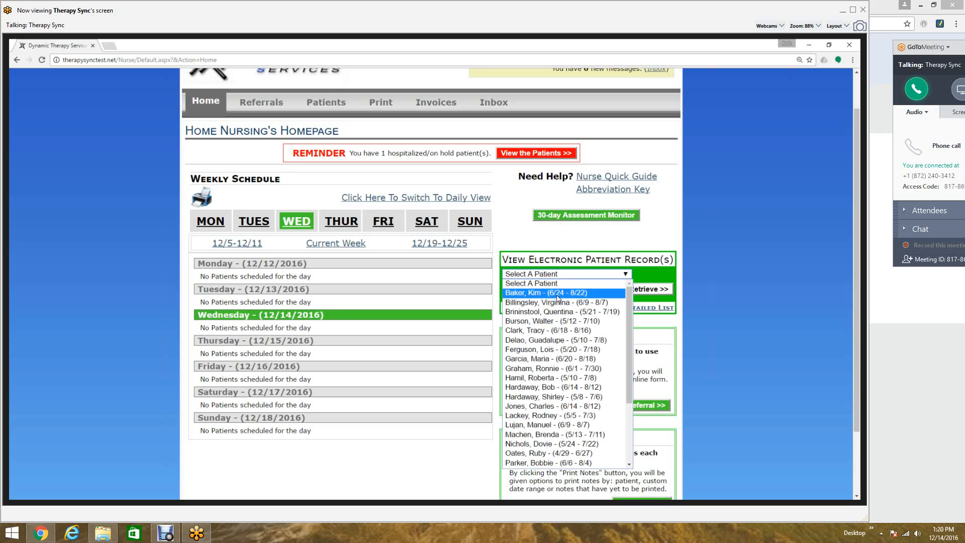
pyautogui.click(562, 273)
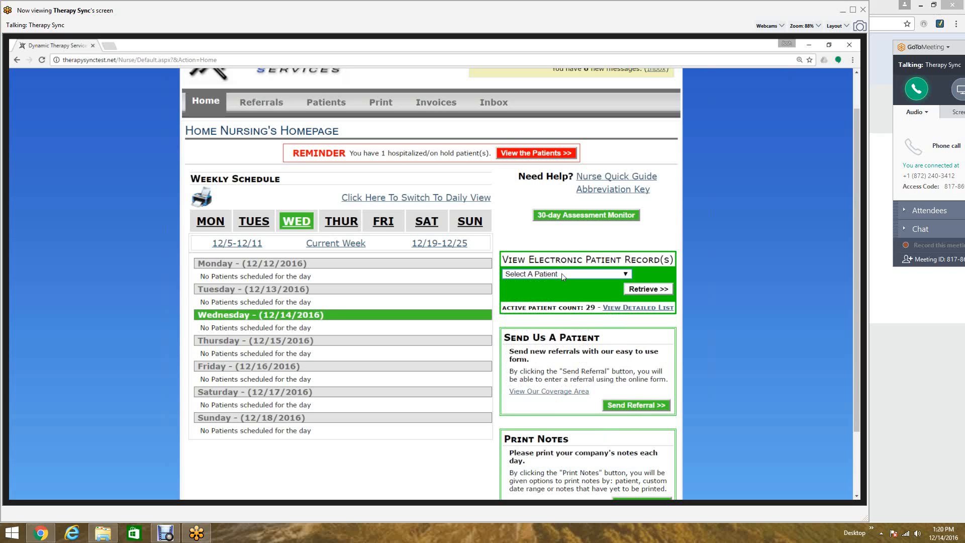
pyautogui.click(563, 273)
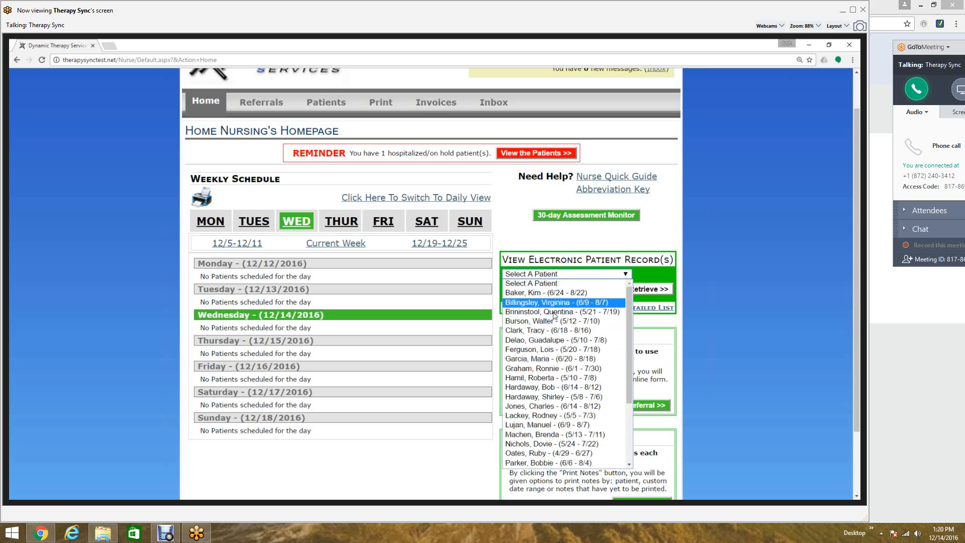
pyautogui.click(565, 398)
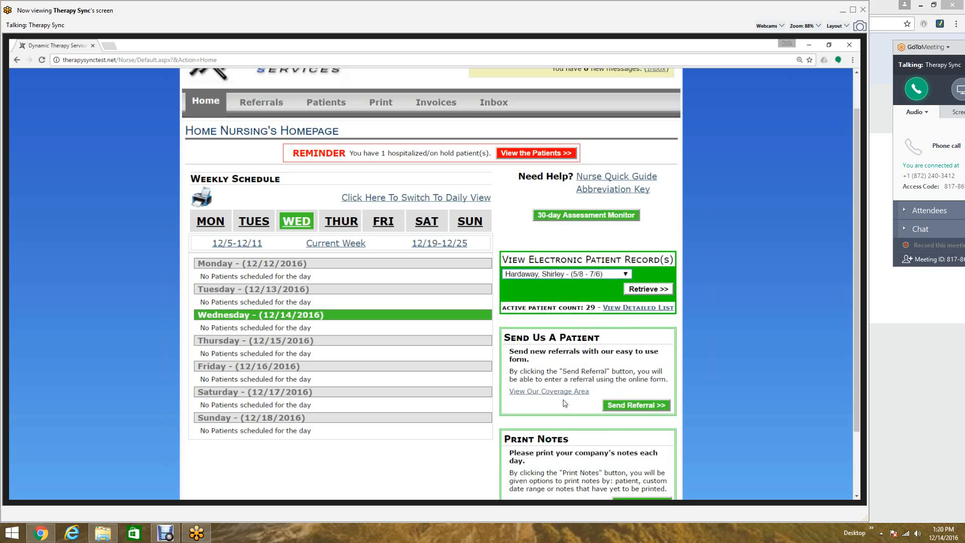
pyautogui.click(649, 290)
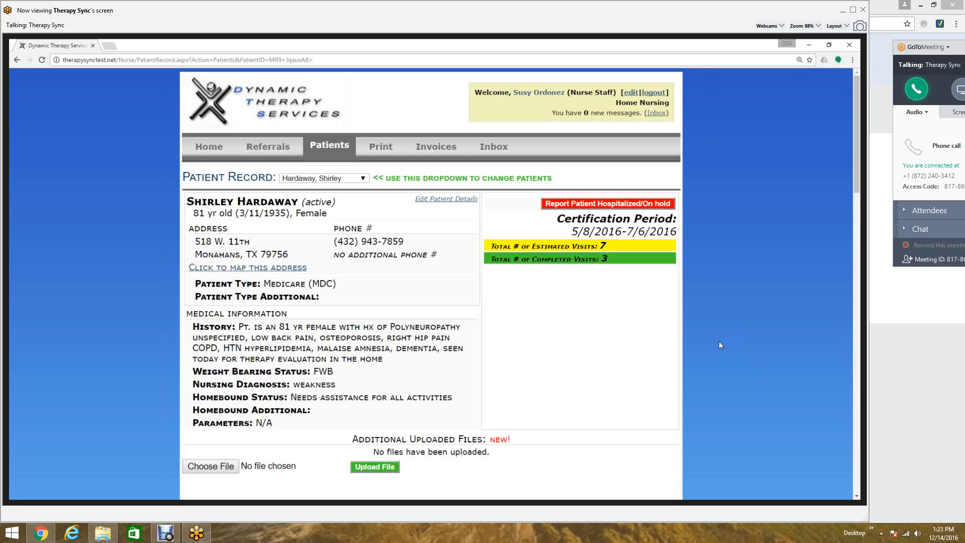
# - Return to the homepage and open another patient's electronic record from the list
pyautogui.click(214, 159)
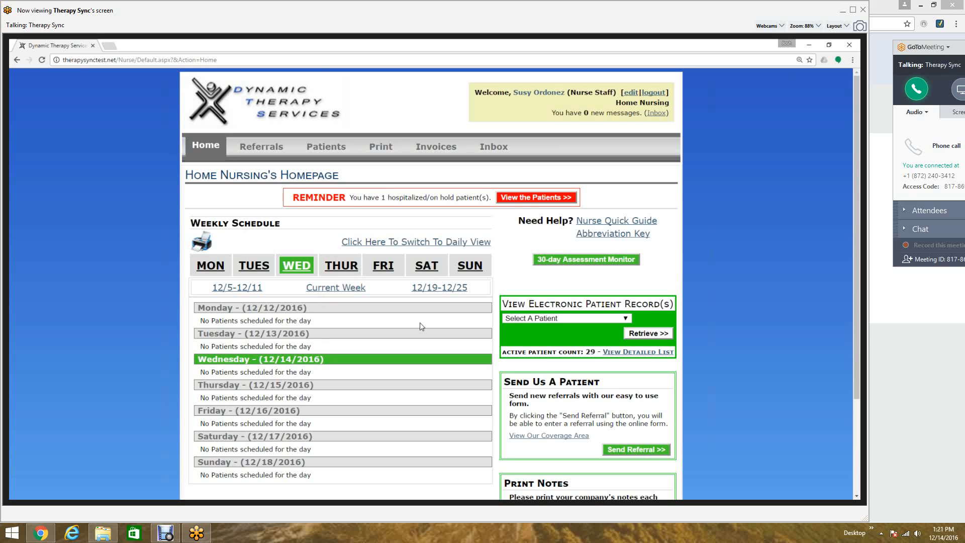
pyautogui.scroll(-1, 421, 327)
pyautogui.click(575, 277)
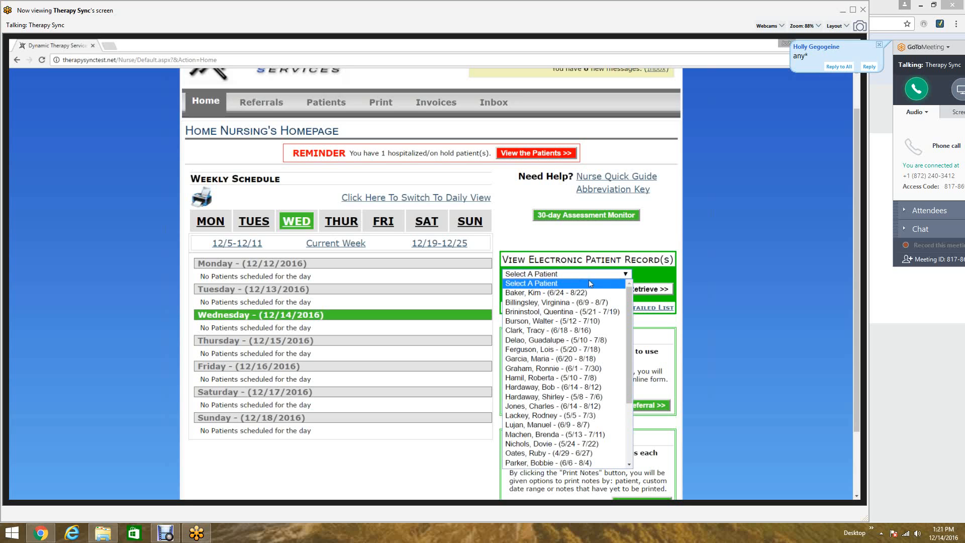
pyautogui.click(701, 277)
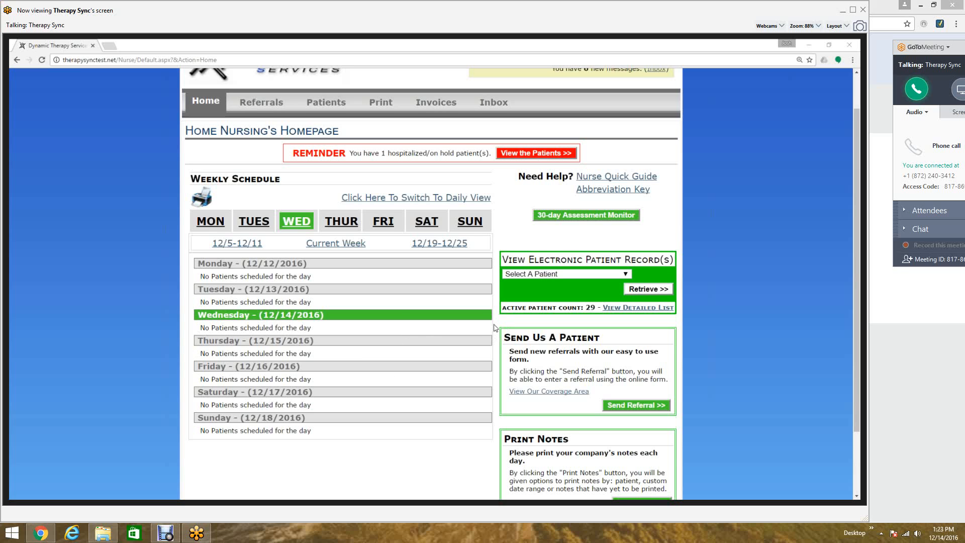
pyautogui.scroll(-1, 518, 282)
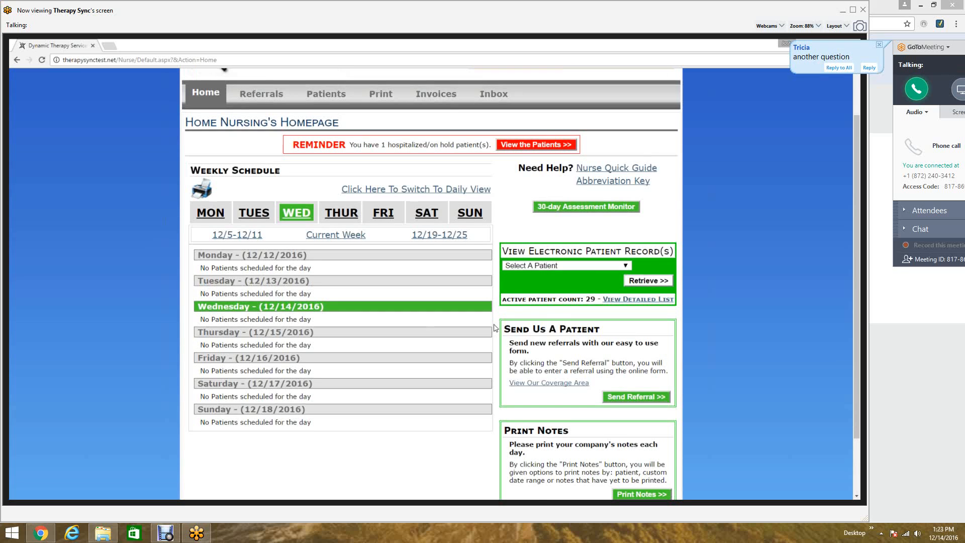
pyautogui.click(545, 231)
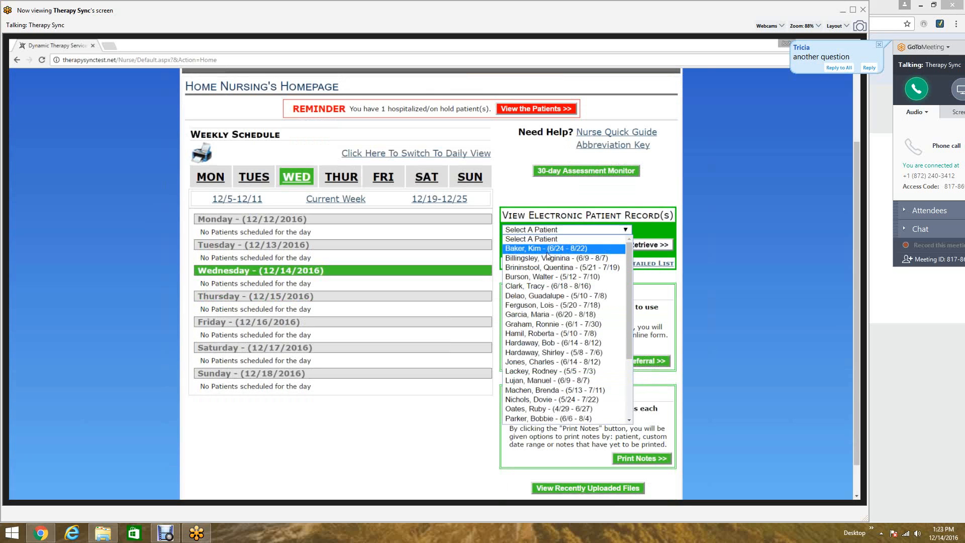
pyautogui.click(547, 251)
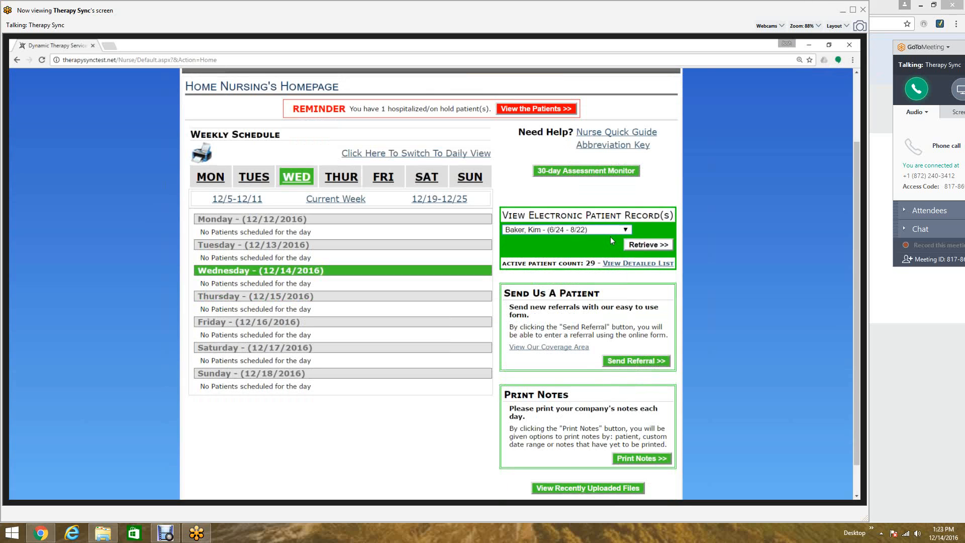
pyautogui.click(643, 247)
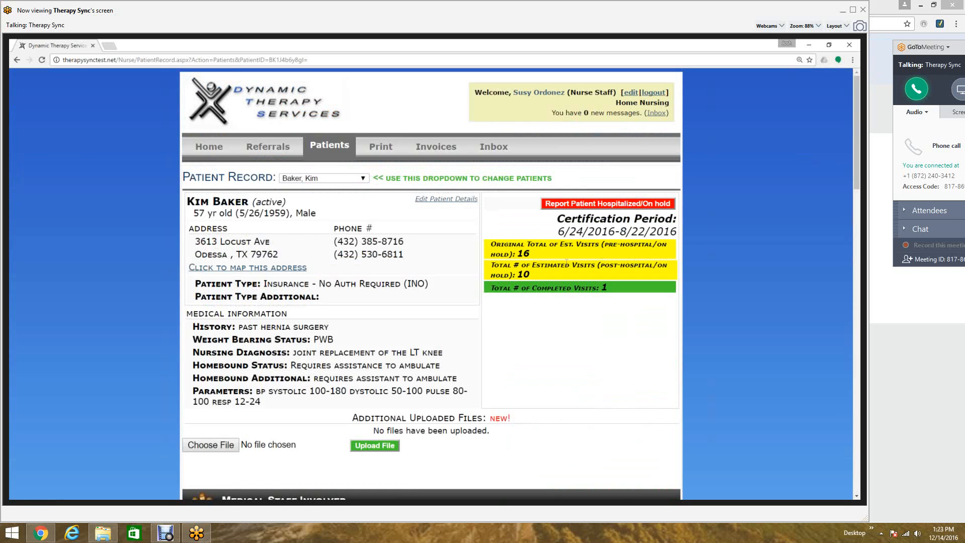
# - Start a new message to the patient's physical therapy supervisor from the medical staff section
pyautogui.scroll(-4, 566, 266)
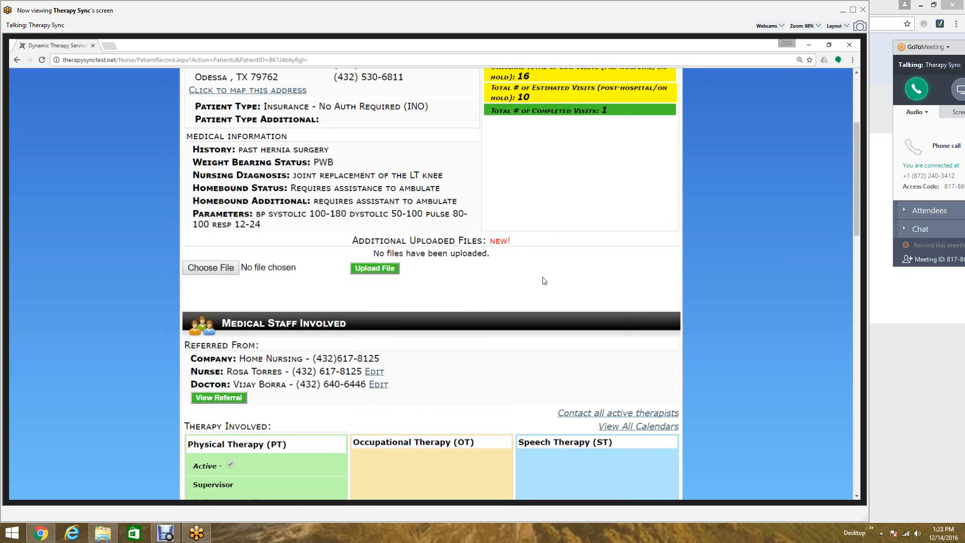
pyautogui.scroll(-1, 544, 284)
pyautogui.scroll(-6, 544, 284)
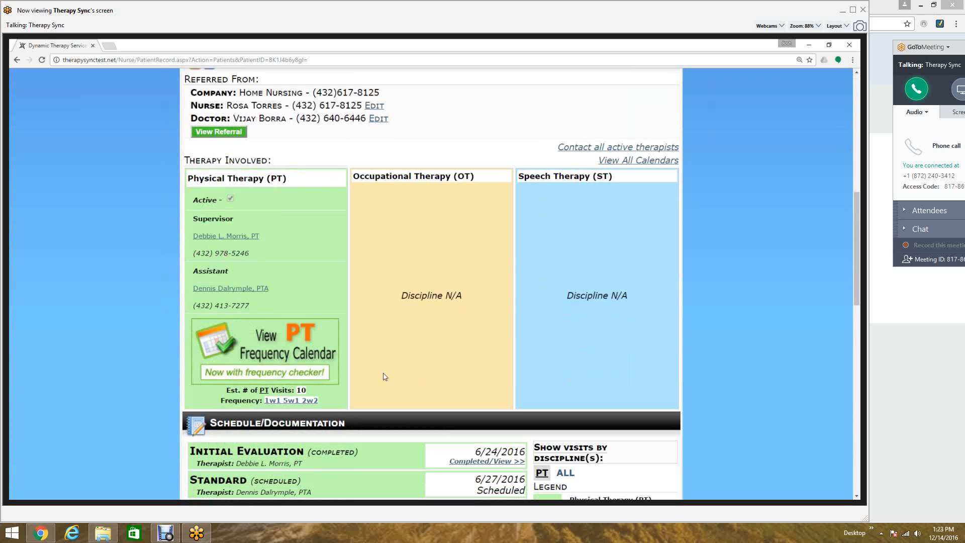
pyautogui.click(226, 236)
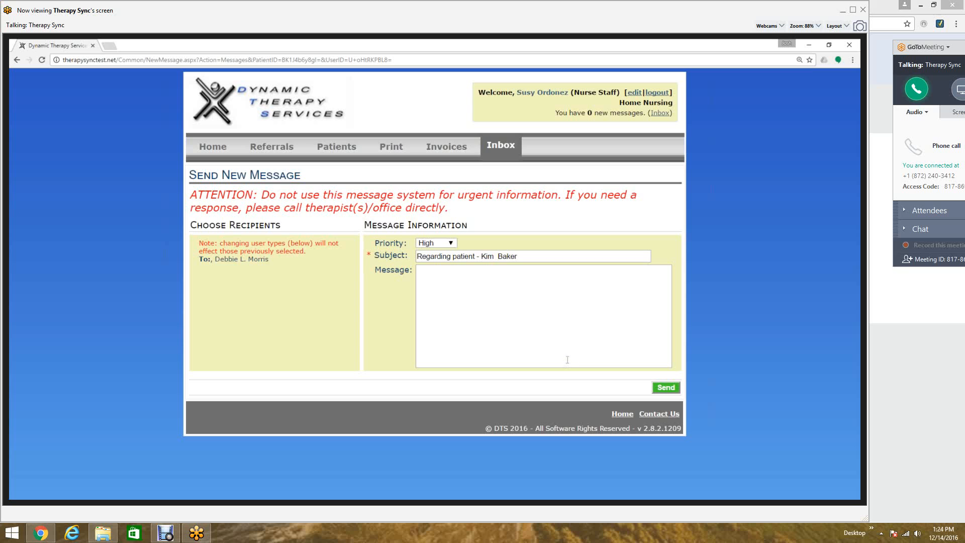
# - Abandon the unsent message and go back to the patient's record, returning to the top of the page
pyautogui.hotkey('alt', 'Left')
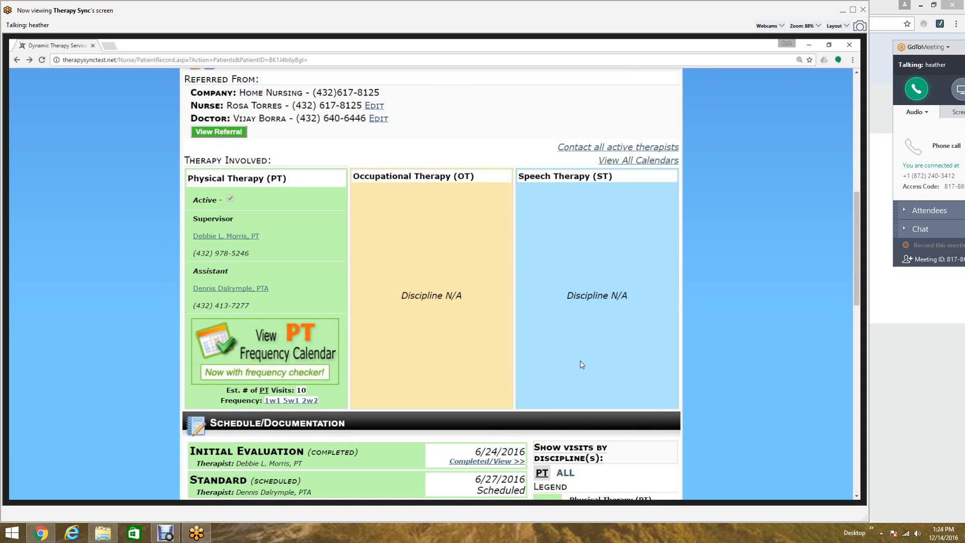
pyautogui.scroll(1, 582, 364)
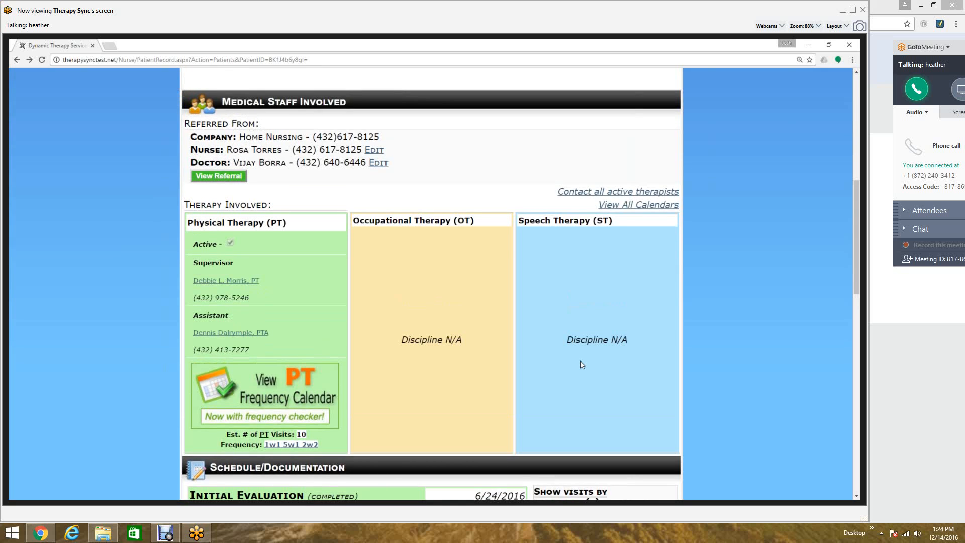
pyautogui.scroll(1, 580, 361)
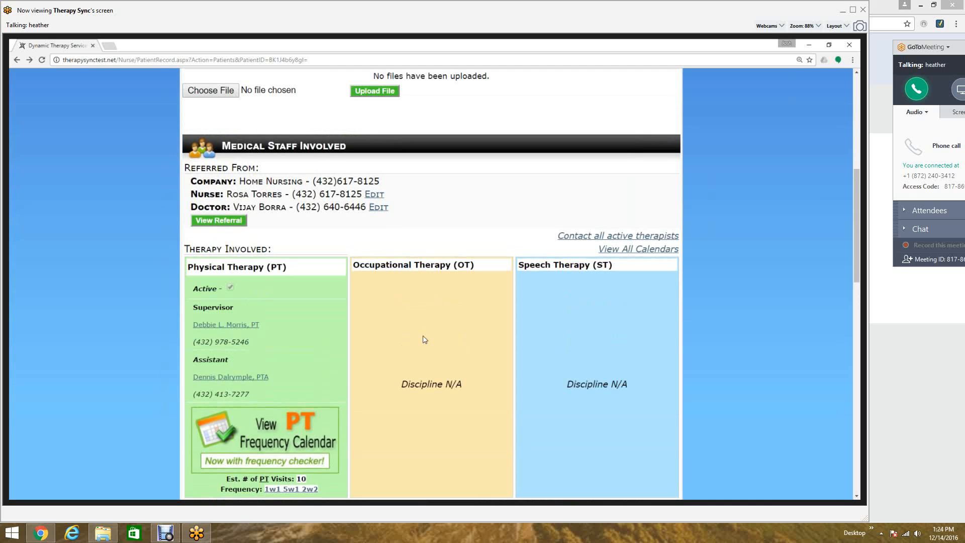
pyautogui.scroll(7, 411, 335)
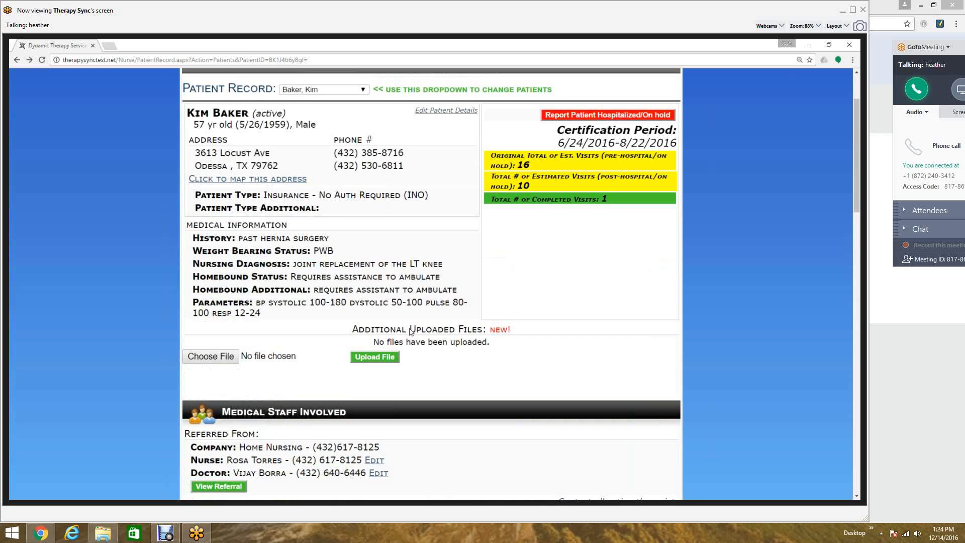
# - Open the Referrals section in a new tab and start a new-patient referral form
pyautogui.middleClick(268, 146)
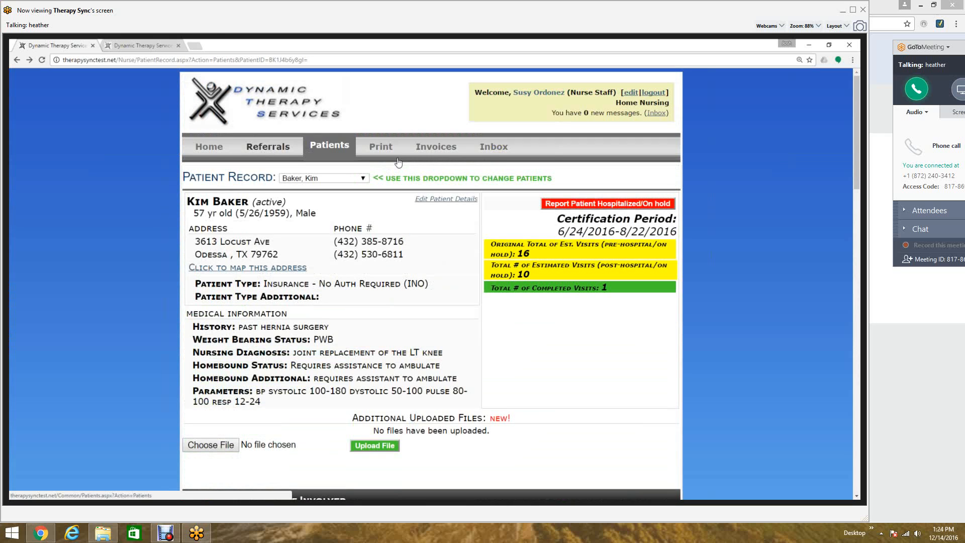
pyautogui.click(120, 43)
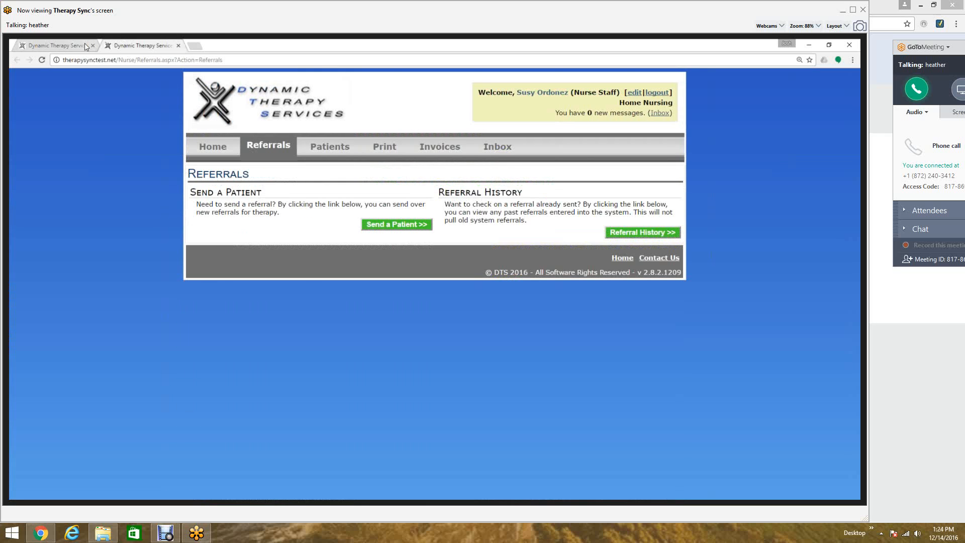
pyautogui.click(392, 226)
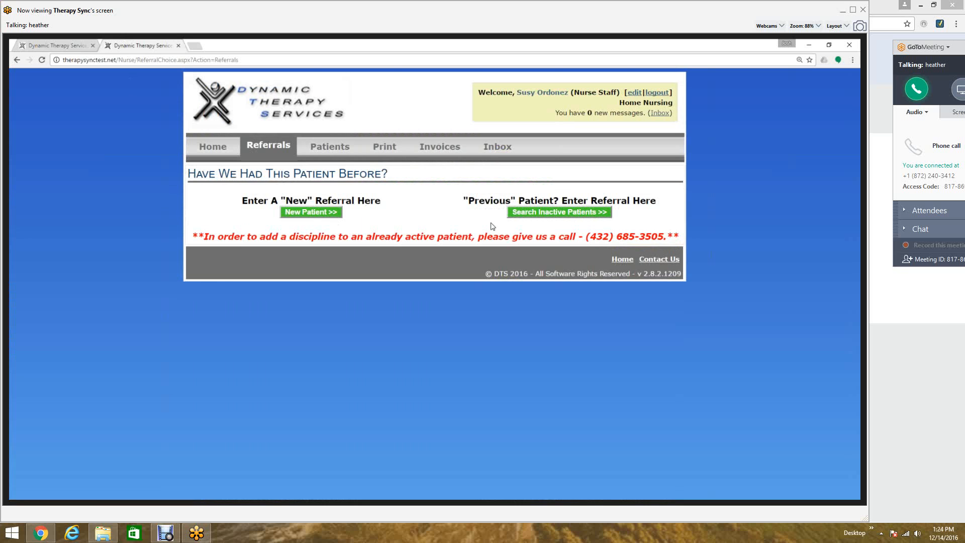
pyautogui.click(324, 213)
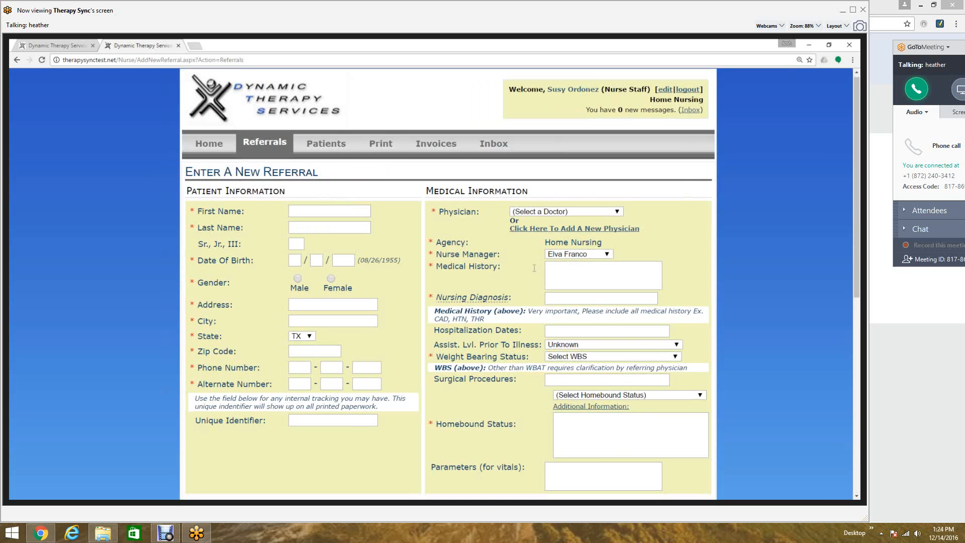
# - Open the file chooser for an additional referral PDF, cancel it, and close the referral tab
pyautogui.scroll(-5, 535, 268)
pyautogui.scroll(-2, 468, 362)
pyautogui.click(468, 360)
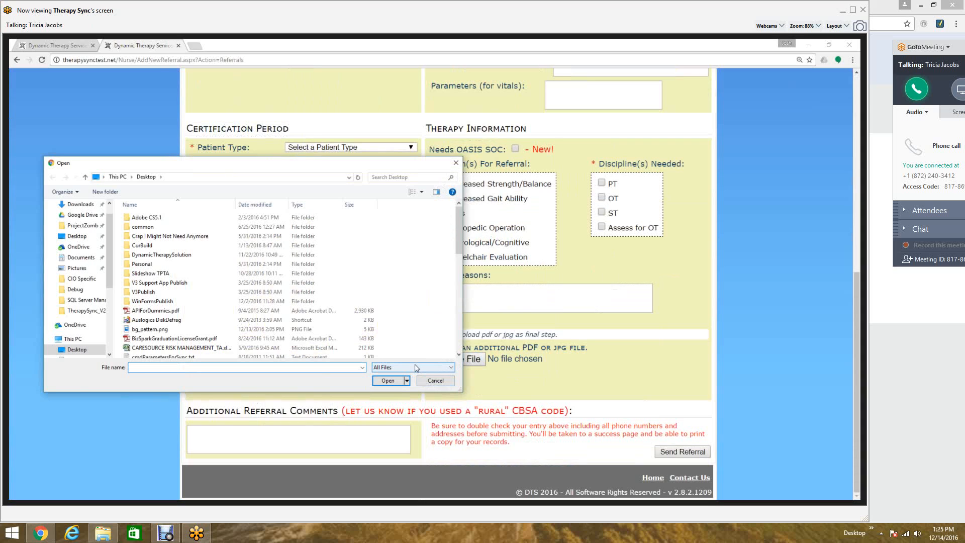
pyautogui.click(431, 383)
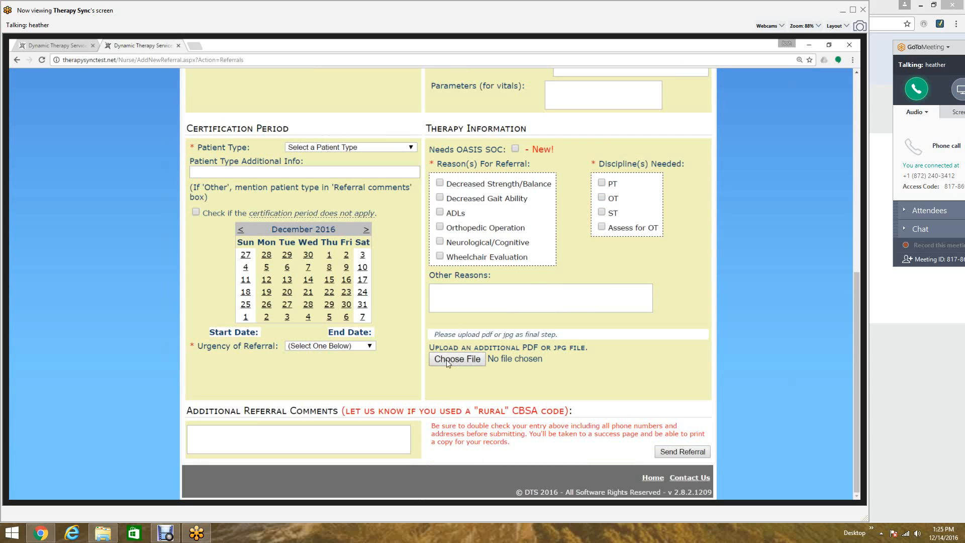
pyautogui.click(178, 45)
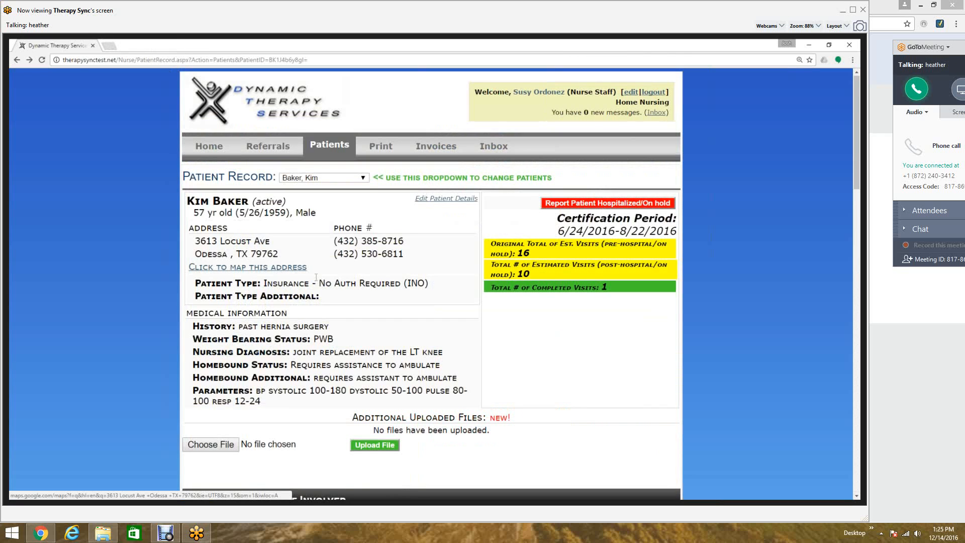
# - Scroll through the patient's record to review medical staff, therapy involved and the visit schedule
pyautogui.scroll(-2, 316, 280)
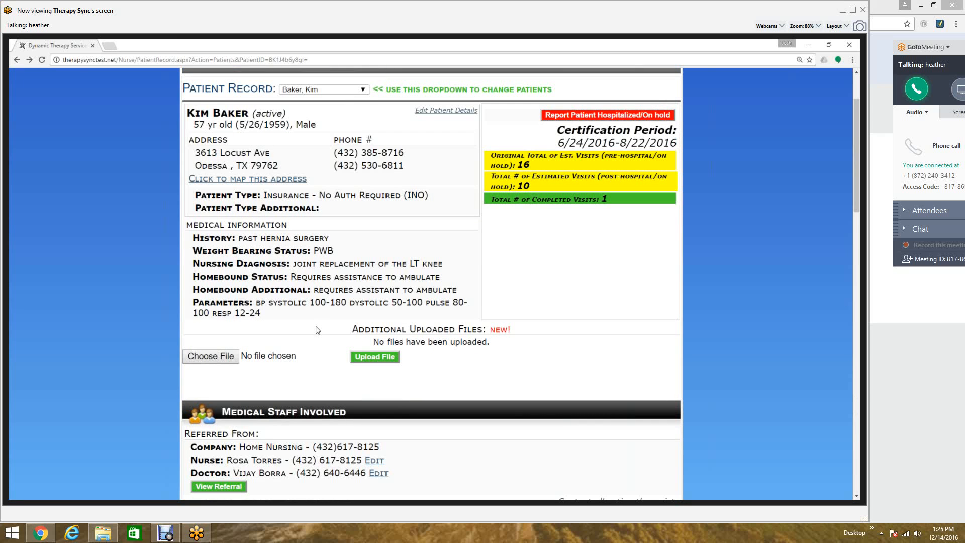
pyautogui.scroll(-1, 316, 330)
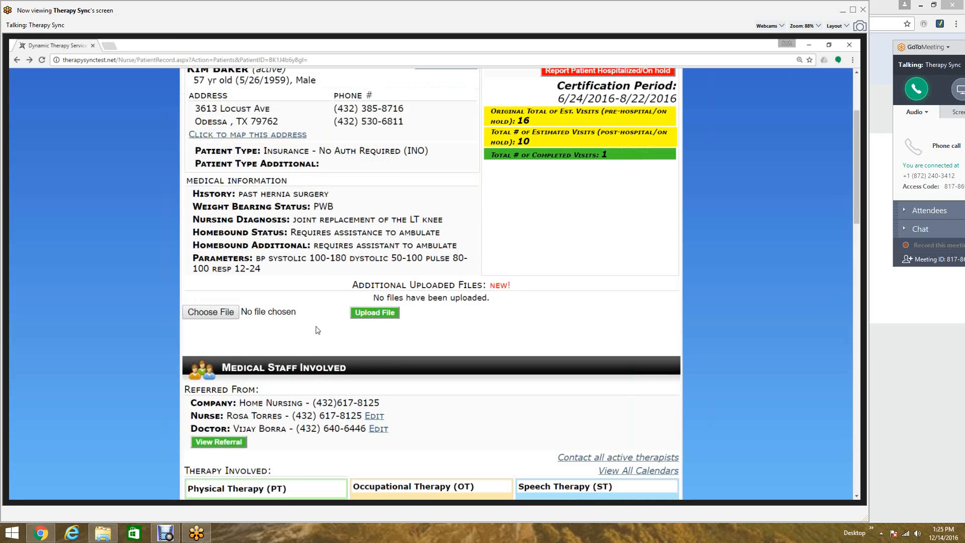
pyautogui.scroll(-2, 317, 330)
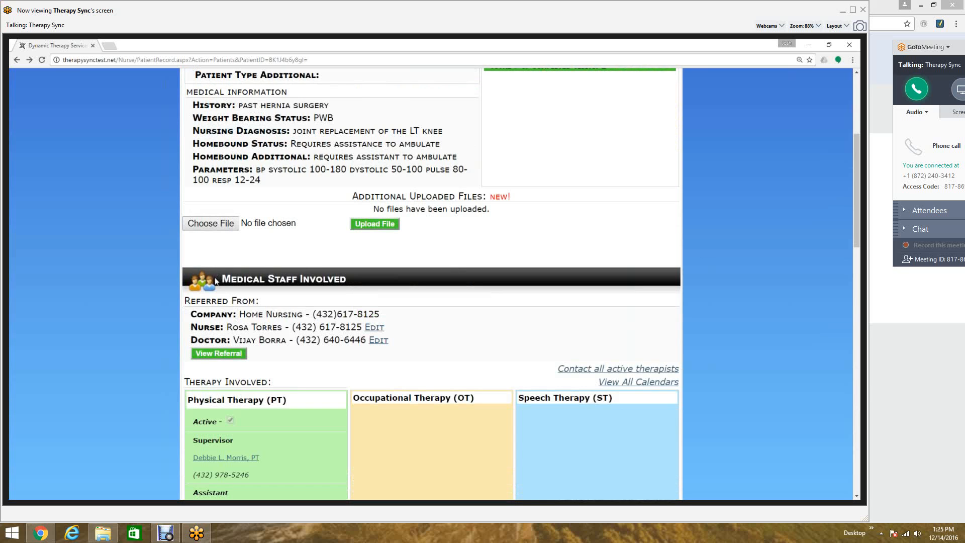
pyautogui.scroll(-1, 230, 274)
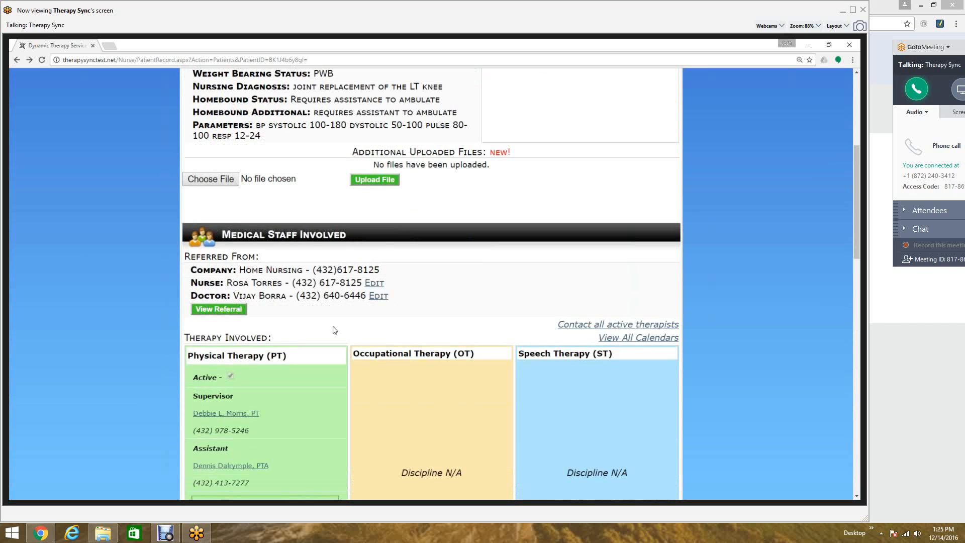
pyautogui.scroll(-1, 328, 320)
pyautogui.scroll(-3, 326, 319)
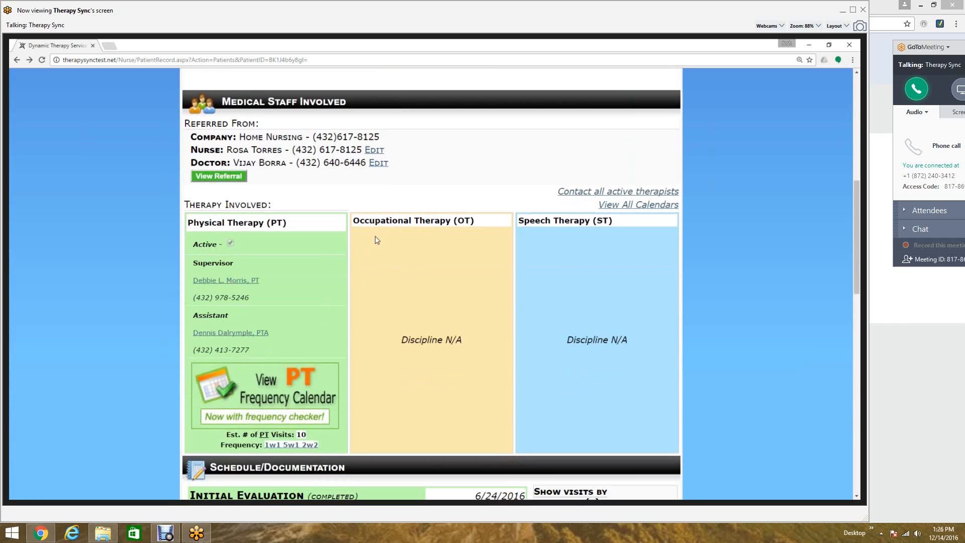
pyautogui.scroll(-1, 334, 248)
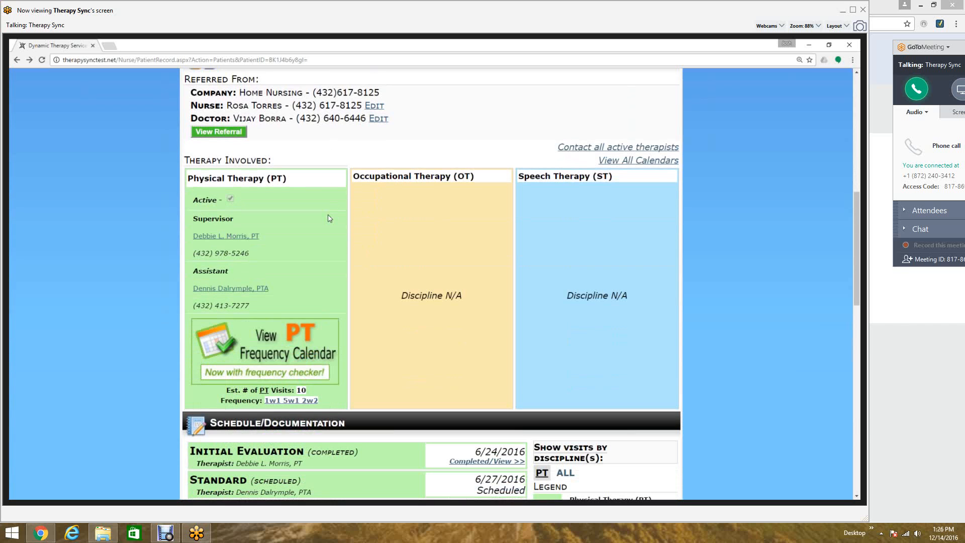
pyautogui.scroll(-4, 327, 221)
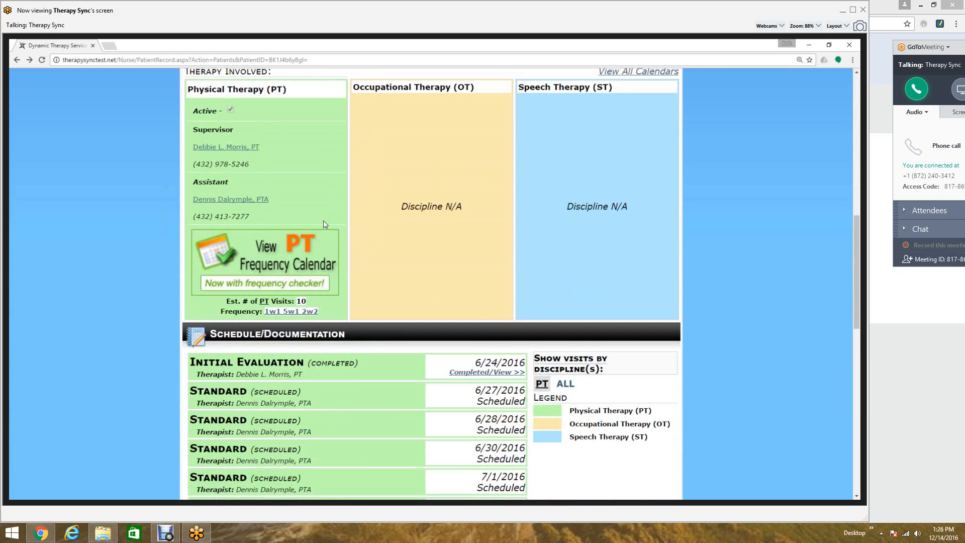
pyautogui.scroll(-2, 324, 224)
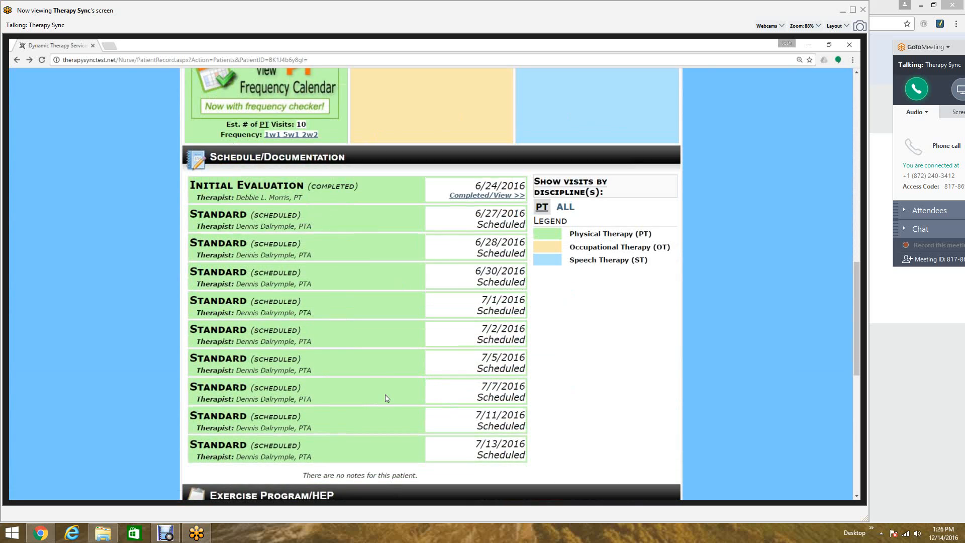
# - Open the completed initial evaluation visit and view its PT evaluation note
pyautogui.doubleClick(504, 223)
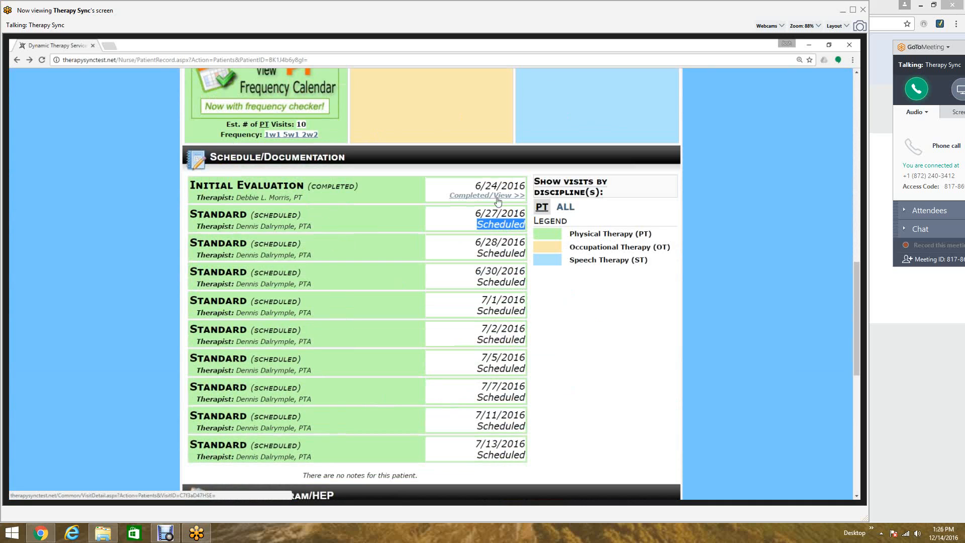
pyautogui.click(495, 218)
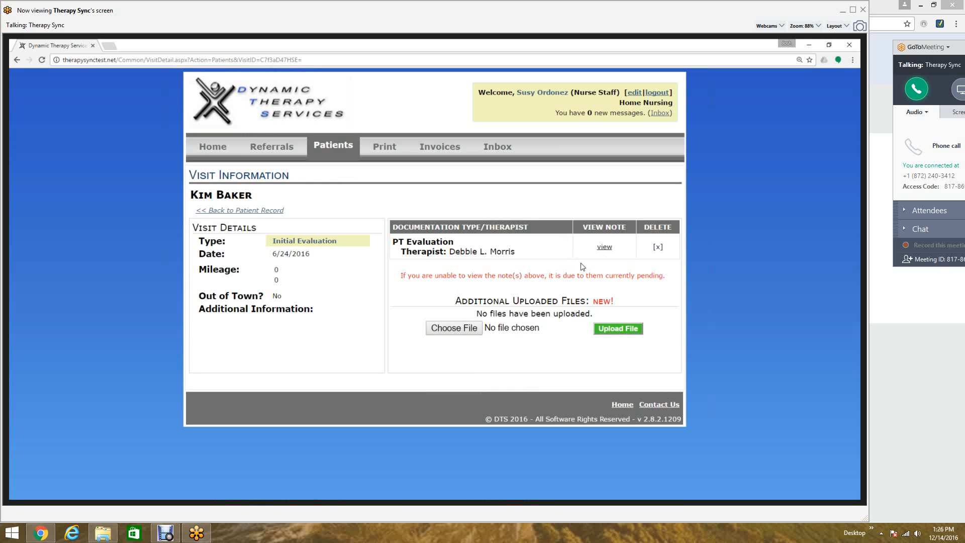
pyautogui.click(605, 247)
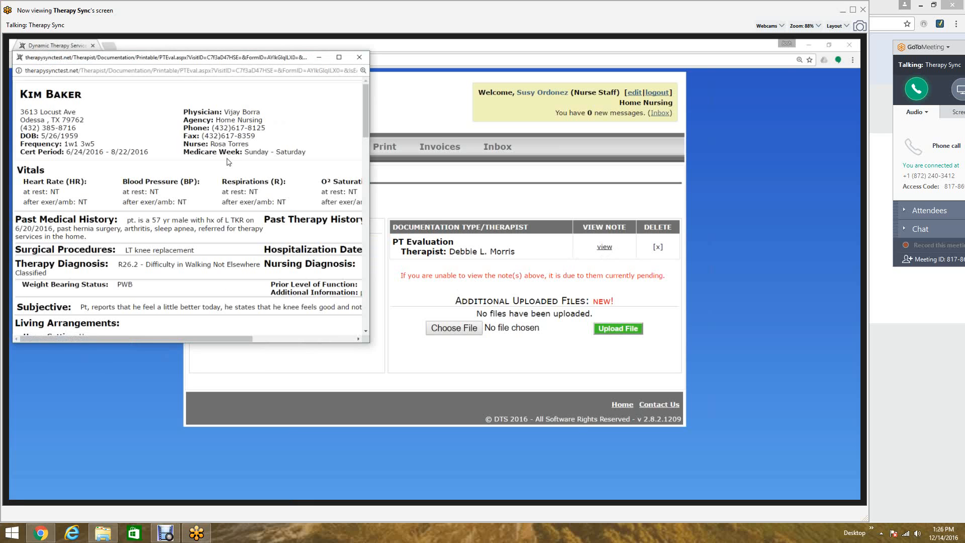
# - Read through the PT evaluation note down to the therapist's signature, then close the note window
pyautogui.scroll(-5, 228, 162)
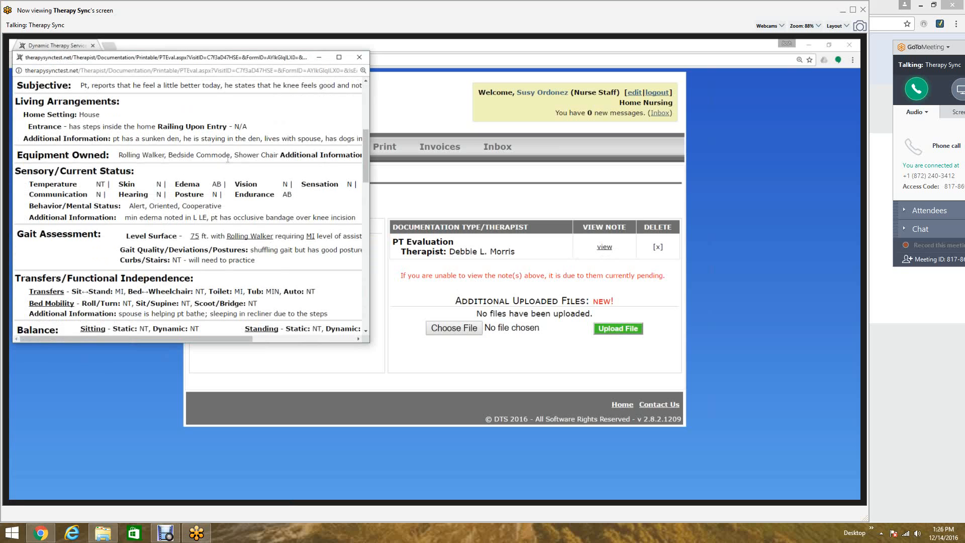
pyautogui.scroll(-5, 228, 159)
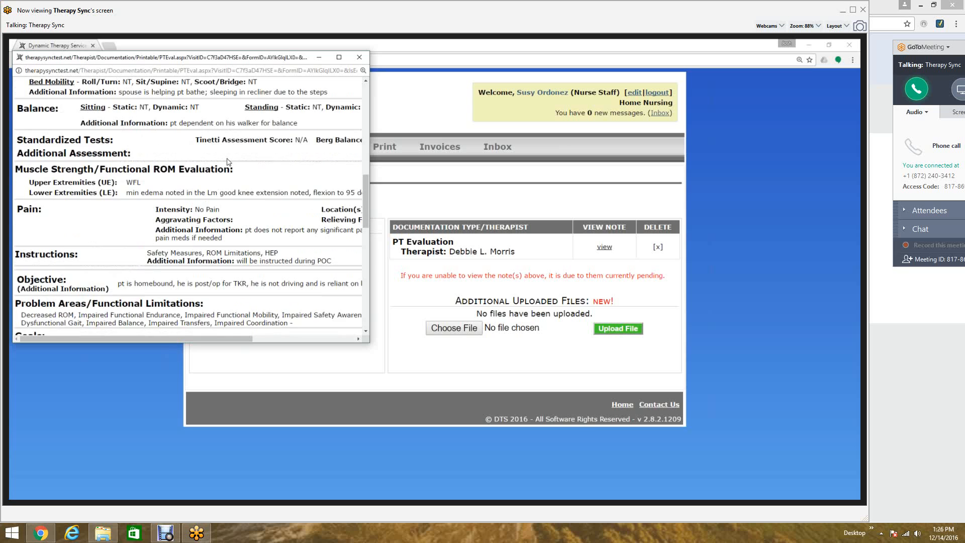
pyautogui.scroll(-1, 227, 160)
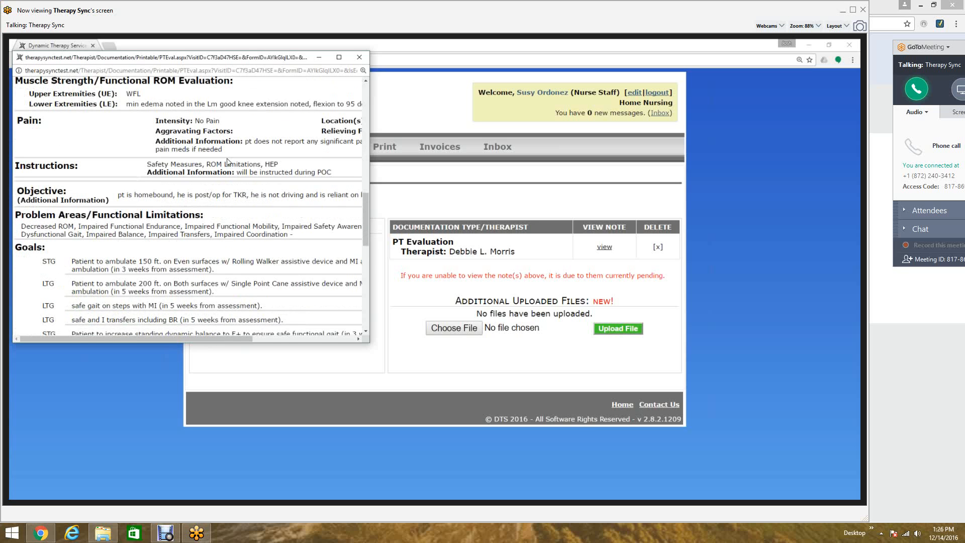
pyautogui.scroll(-5, 228, 161)
pyautogui.scroll(-6, 228, 161)
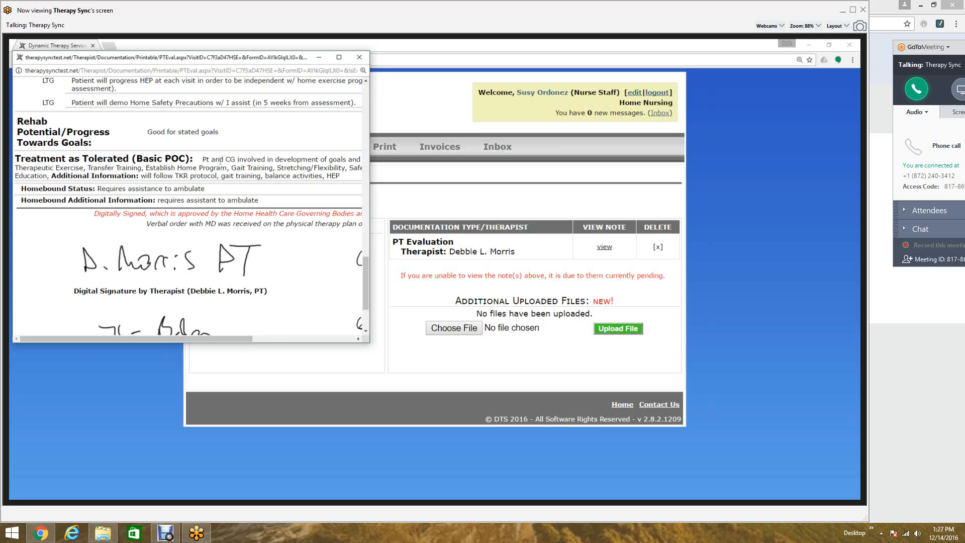
pyautogui.click(363, 59)
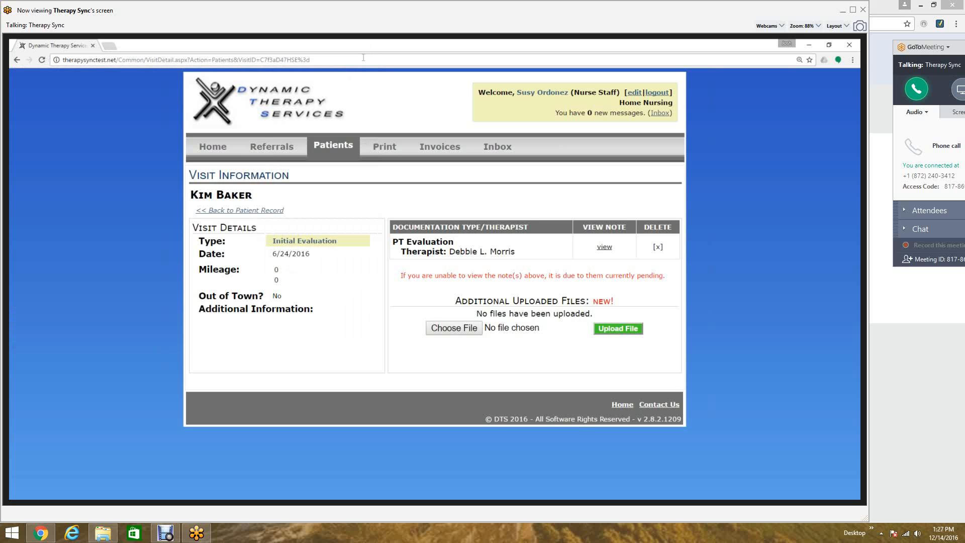
# - Return to the patient record and open the patient's PT frequency calendar
pyautogui.click(274, 220)
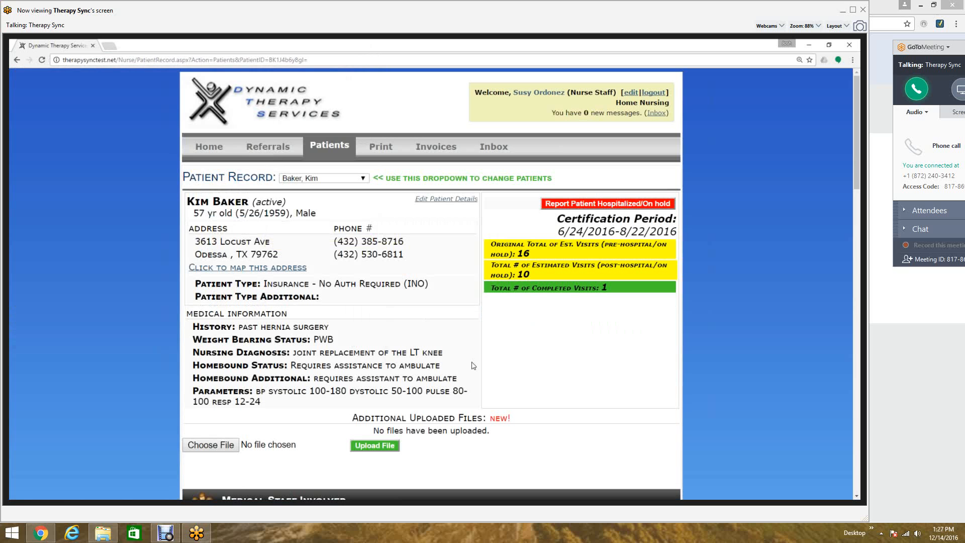
pyautogui.scroll(-9, 474, 365)
pyautogui.scroll(-5, 474, 365)
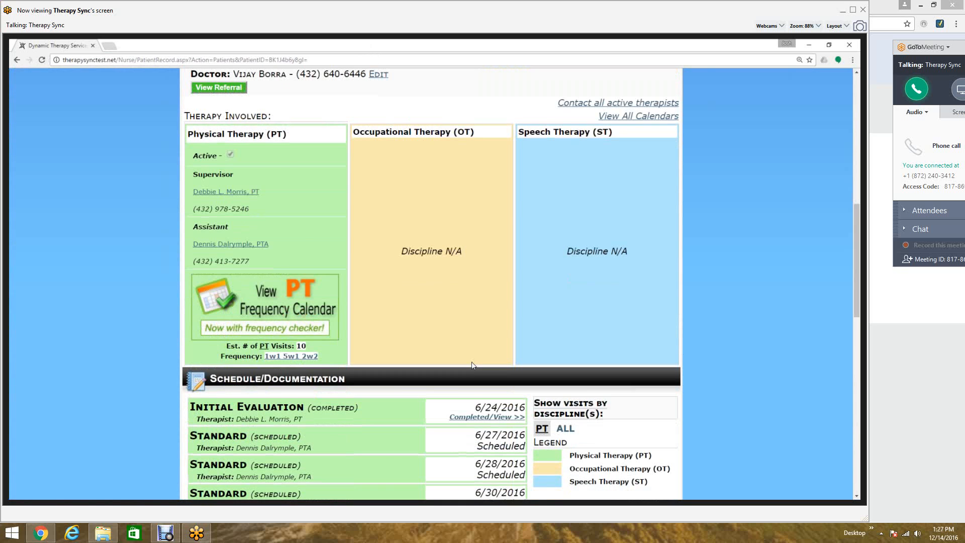
pyautogui.scroll(3, 472, 366)
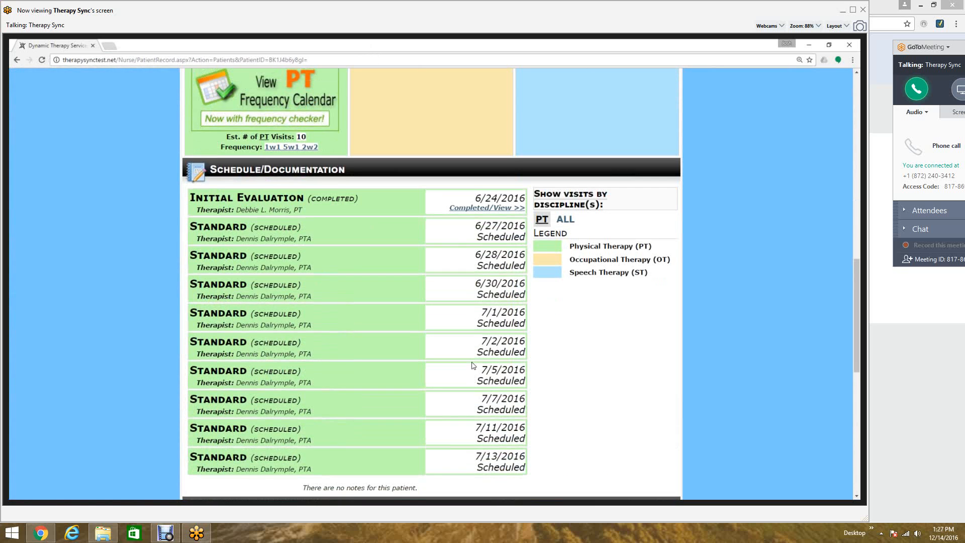
pyautogui.click(313, 228)
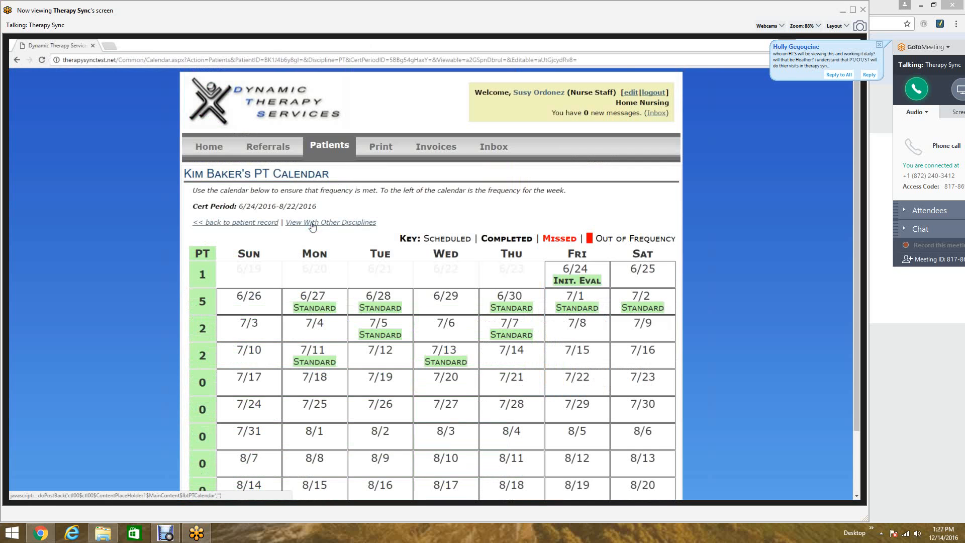
# - Review the PT calendar weeks, then go back to the patient record's schedule section
pyautogui.scroll(-2, 336, 246)
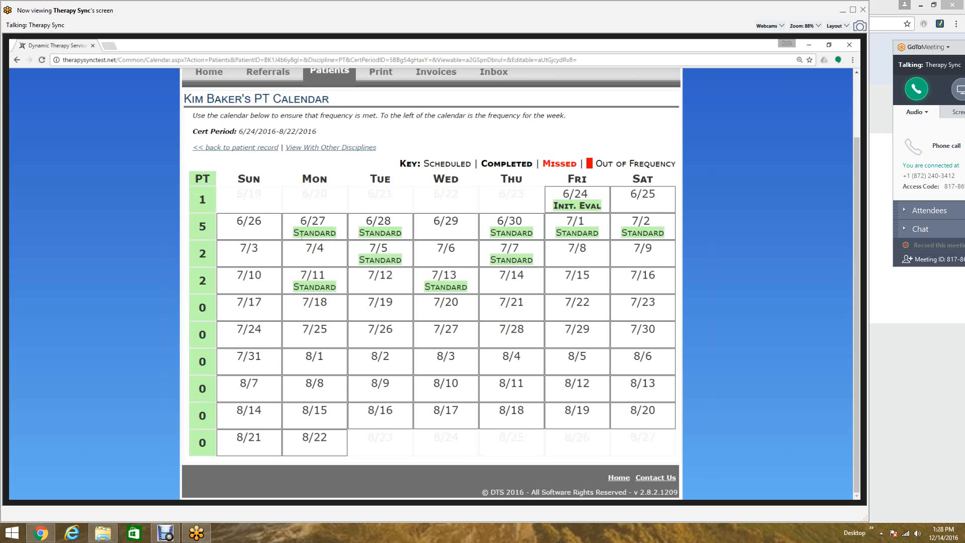
pyautogui.click(254, 148)
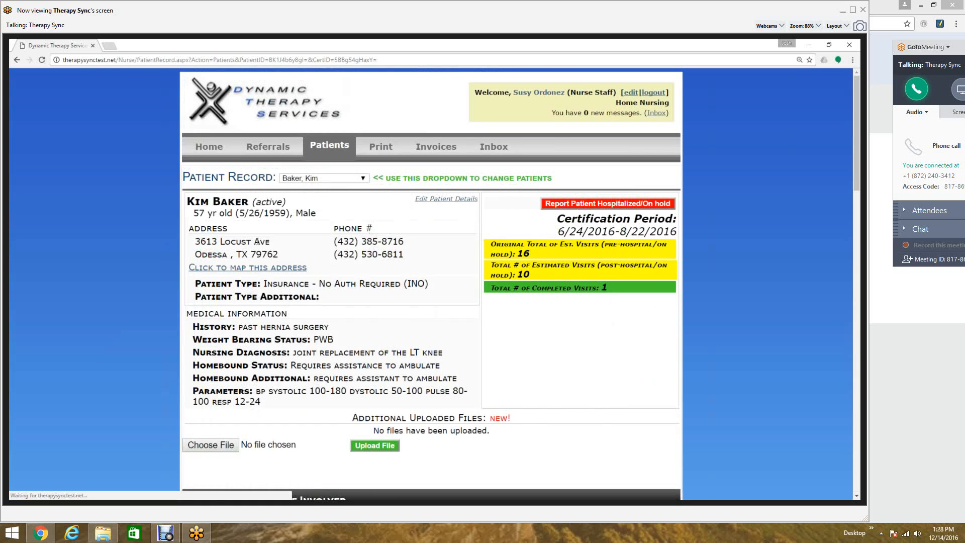
pyautogui.scroll(-8, 506, 349)
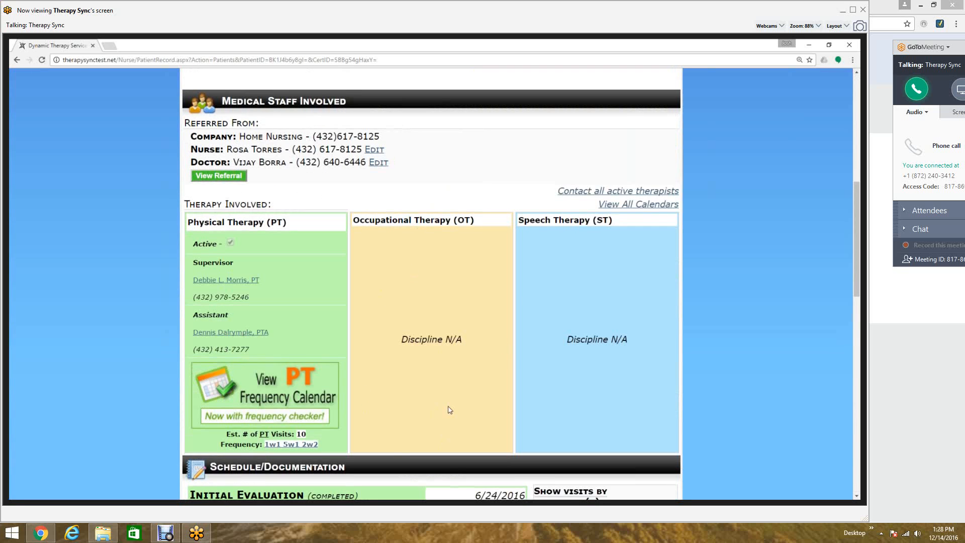
pyautogui.scroll(-4, 450, 410)
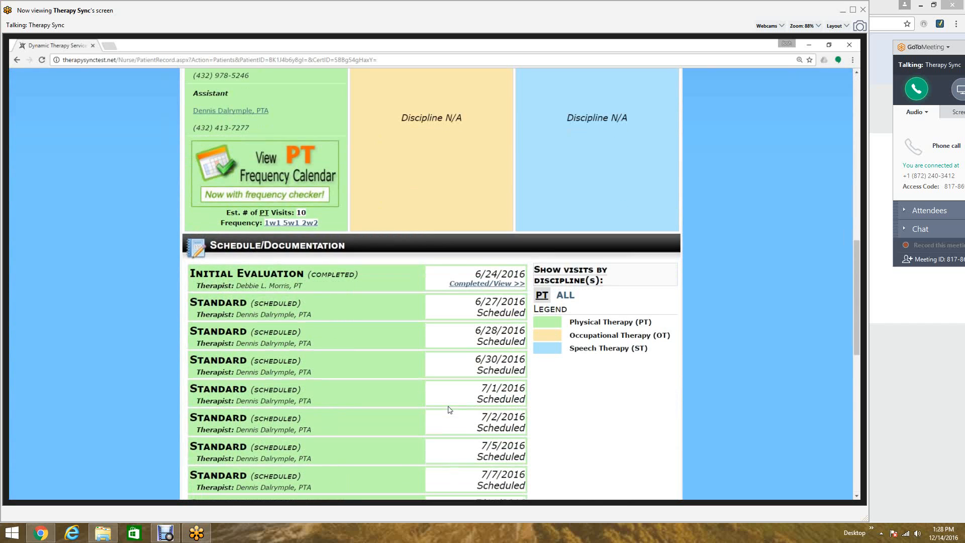
# - Scroll through the patient record's schedule, exercise program, therapist credentials and comments sections
pyautogui.scroll(-4, 450, 409)
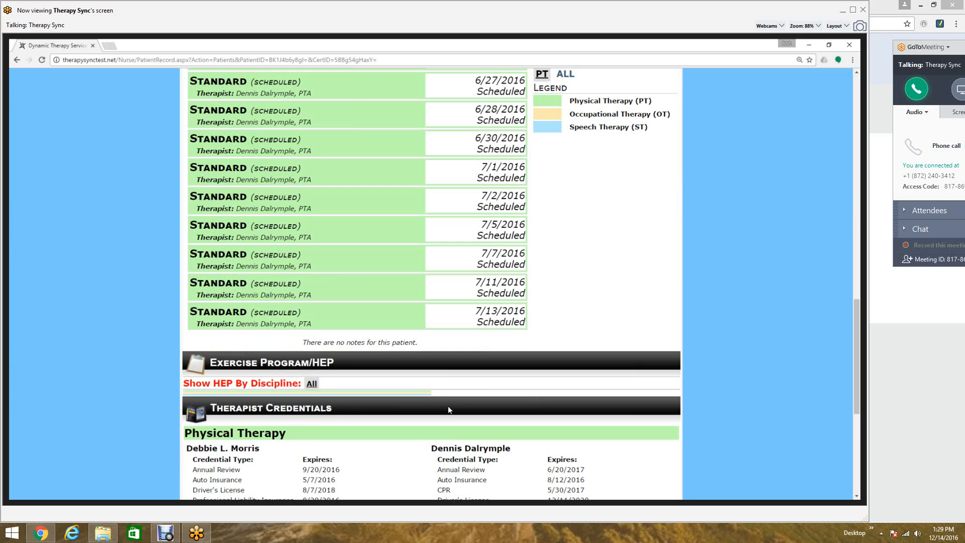
pyautogui.scroll(-5, 449, 410)
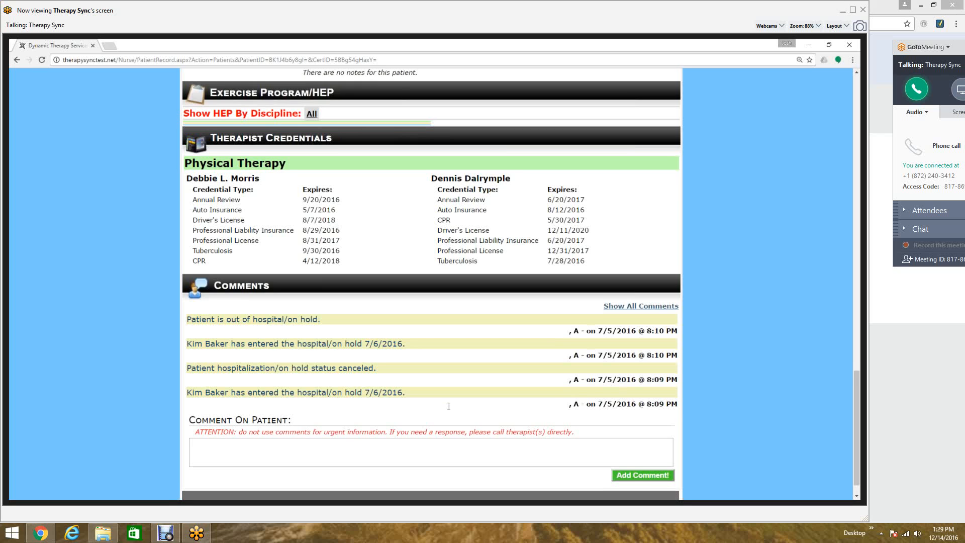
pyautogui.scroll(-1, 449, 410)
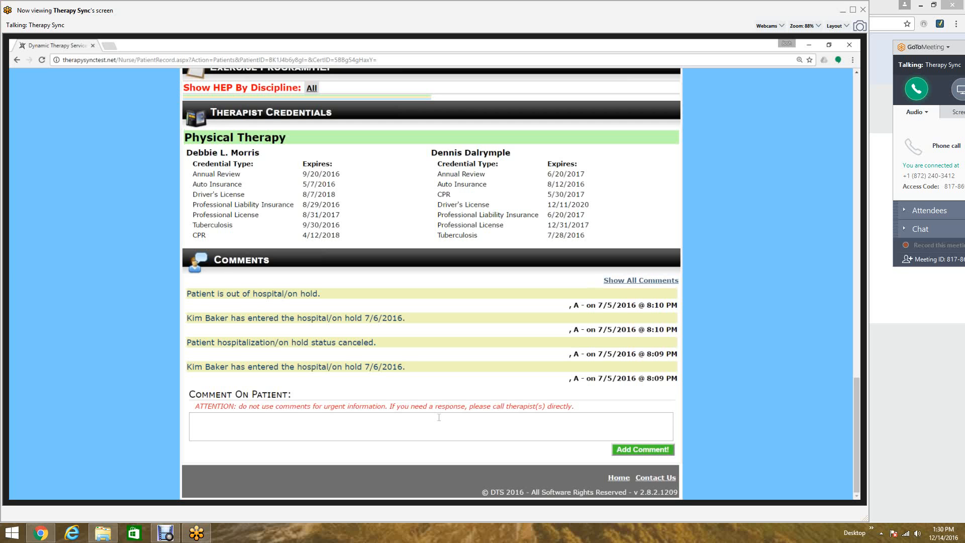
pyautogui.scroll(20, 439, 417)
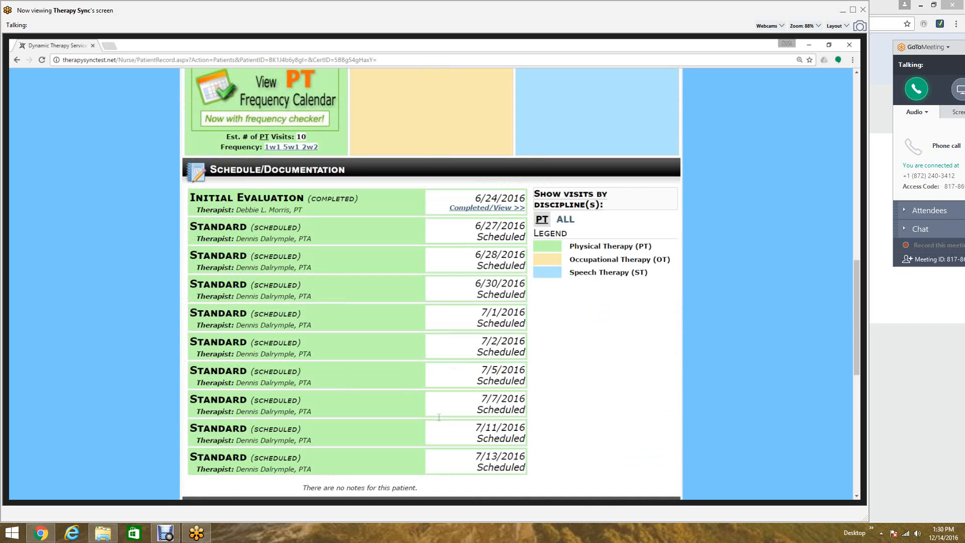
pyautogui.scroll(1, 439, 420)
pyautogui.scroll(10, 439, 421)
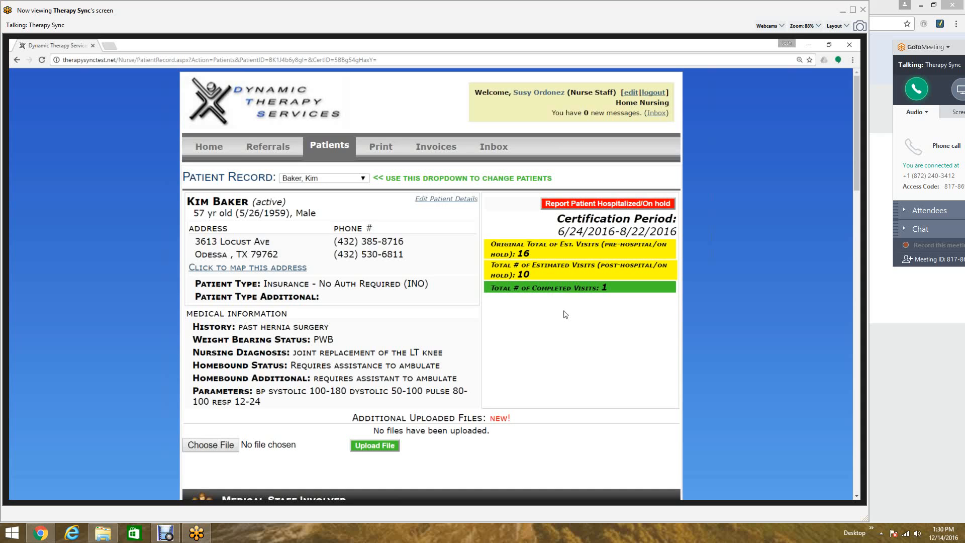
# - Try to report the patient as hospitalized/on hold and acknowledge the notice
pyautogui.click(580, 204)
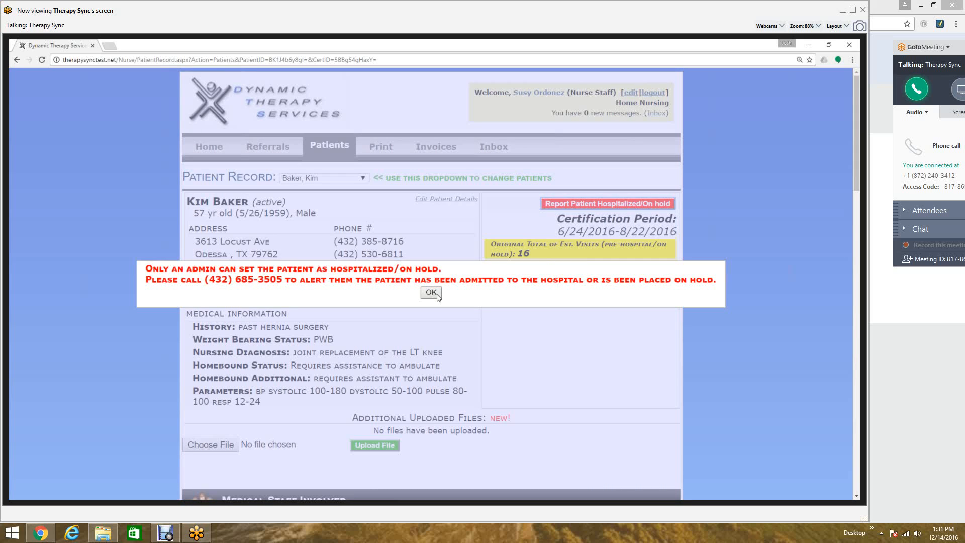
pyautogui.click(432, 292)
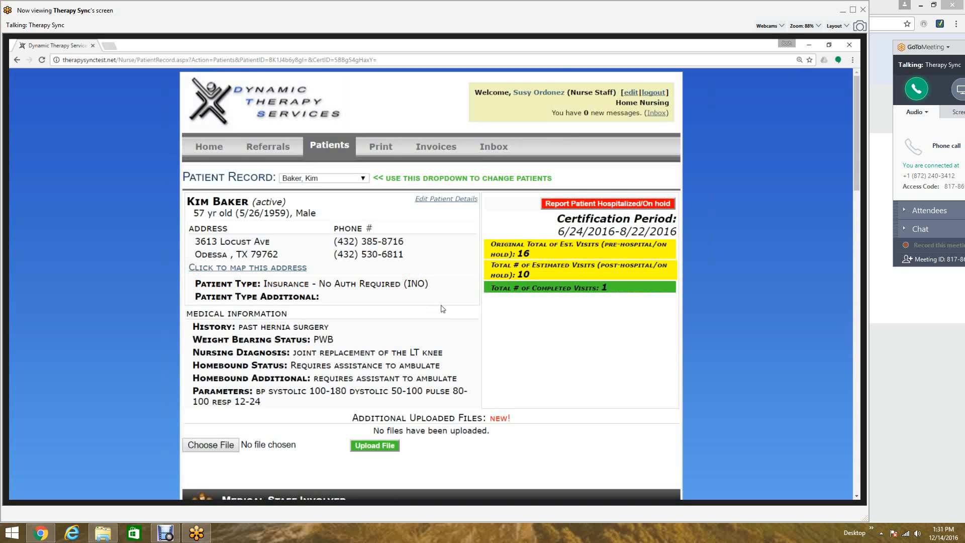
# - From the homepage, open the list of hospitalized/on hold patients, then return to the homepage
pyautogui.click(217, 155)
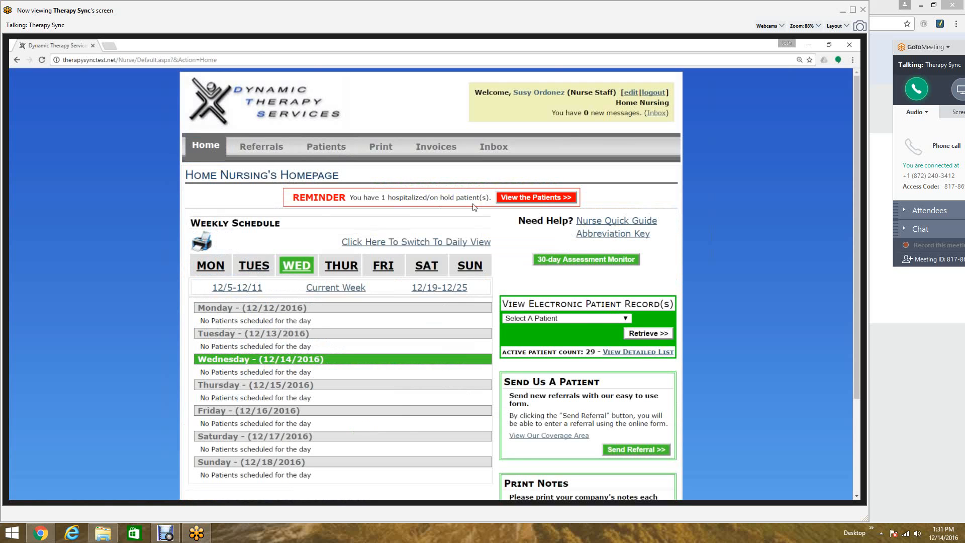
pyautogui.click(536, 200)
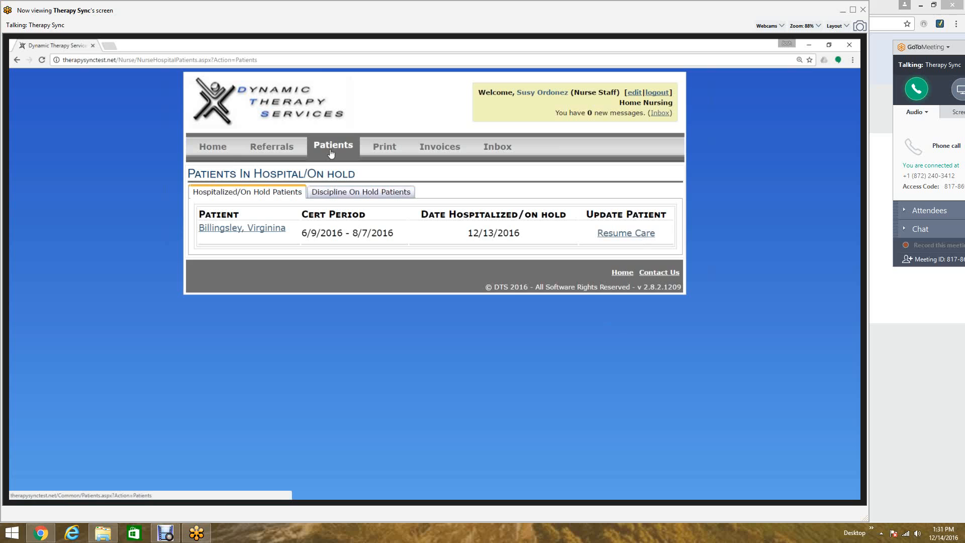
pyautogui.click(230, 151)
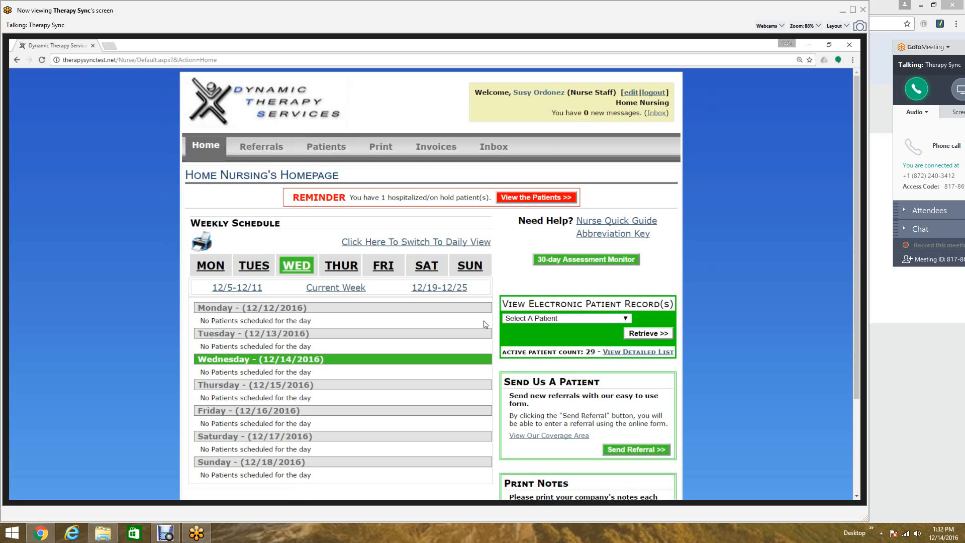
# - Review the homepage's weekly schedule and side panels, then open the Print Notes page
pyautogui.scroll(-2, 486, 324)
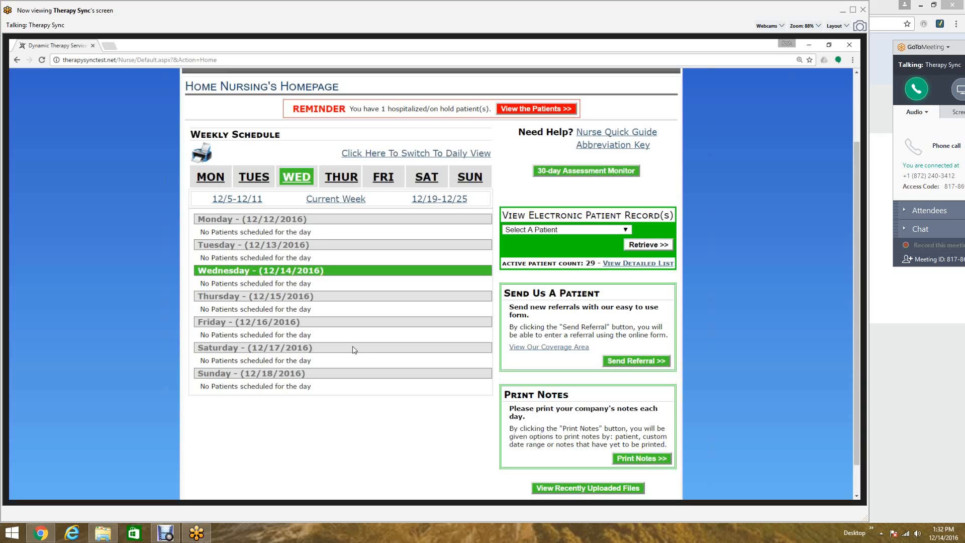
pyautogui.scroll(2, 355, 350)
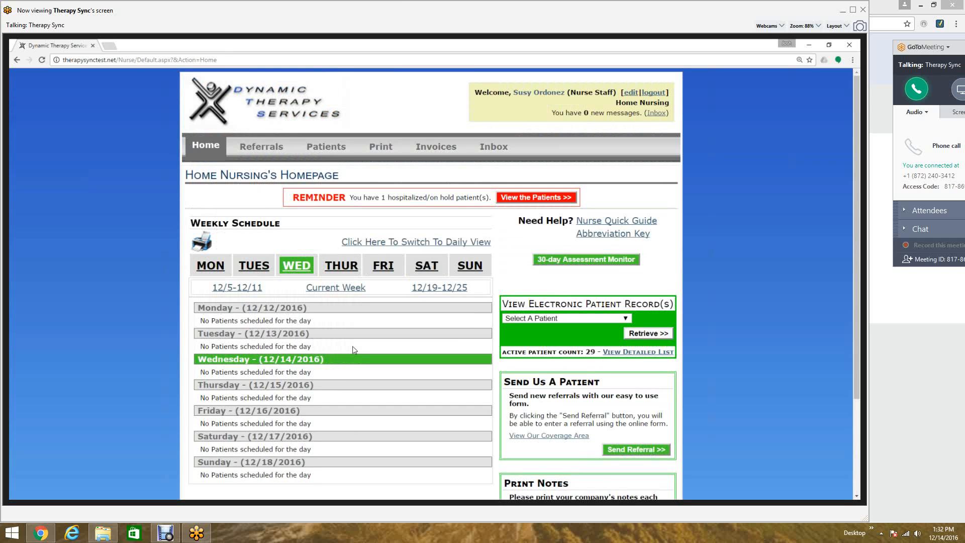
pyautogui.scroll(-2, 354, 350)
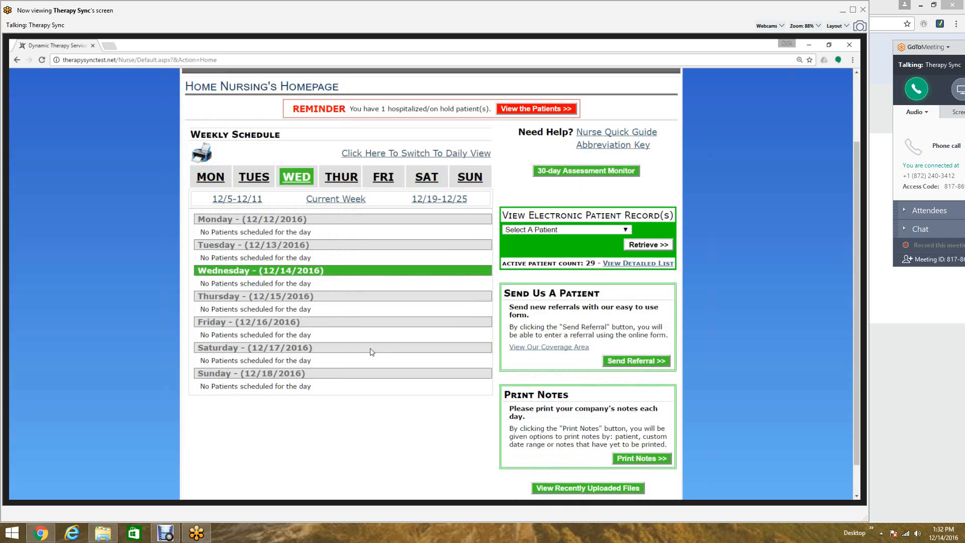
pyautogui.scroll(-1, 382, 352)
pyautogui.scroll(-1, 337, 347)
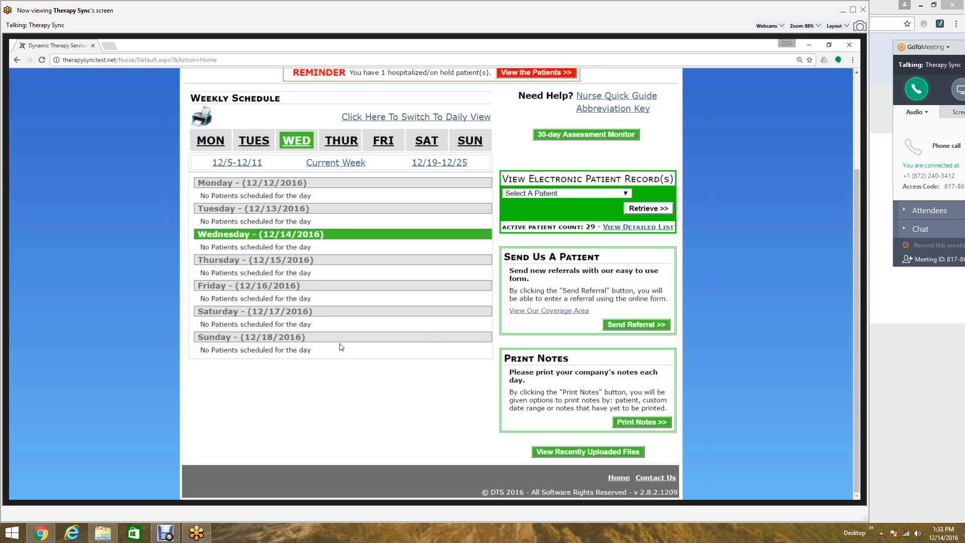
pyautogui.click(659, 425)
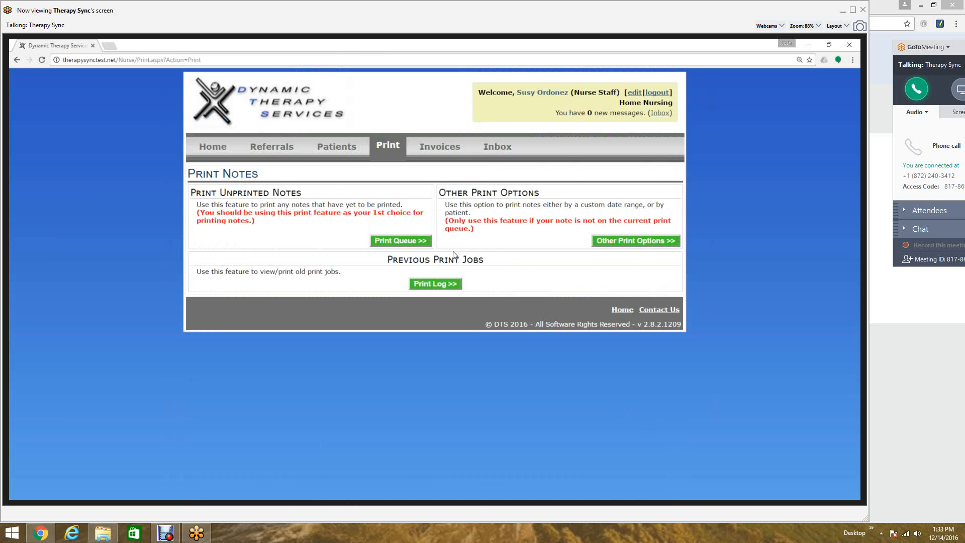
# - Check the queue of unprinted notes, then open the print log and view a previous Print Queue job
pyautogui.click(421, 243)
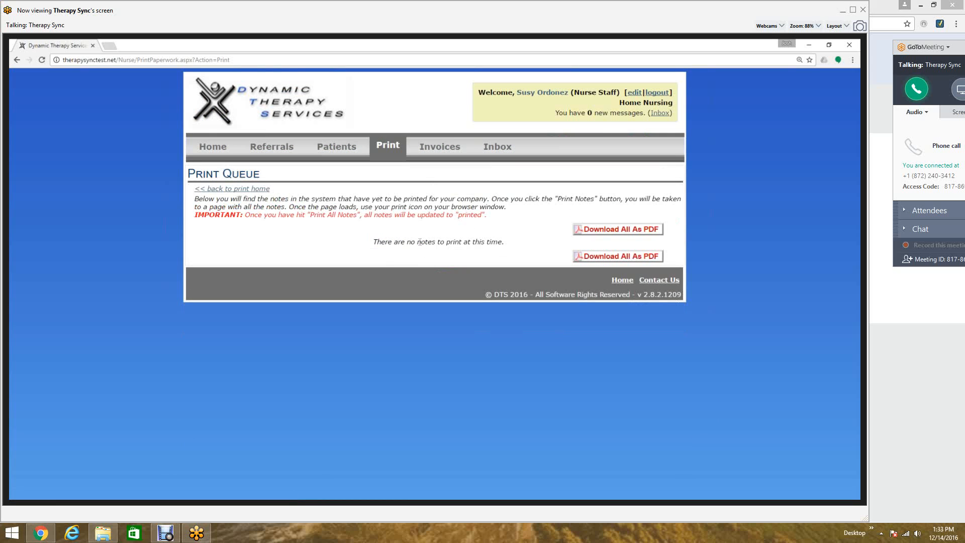
pyautogui.click(265, 189)
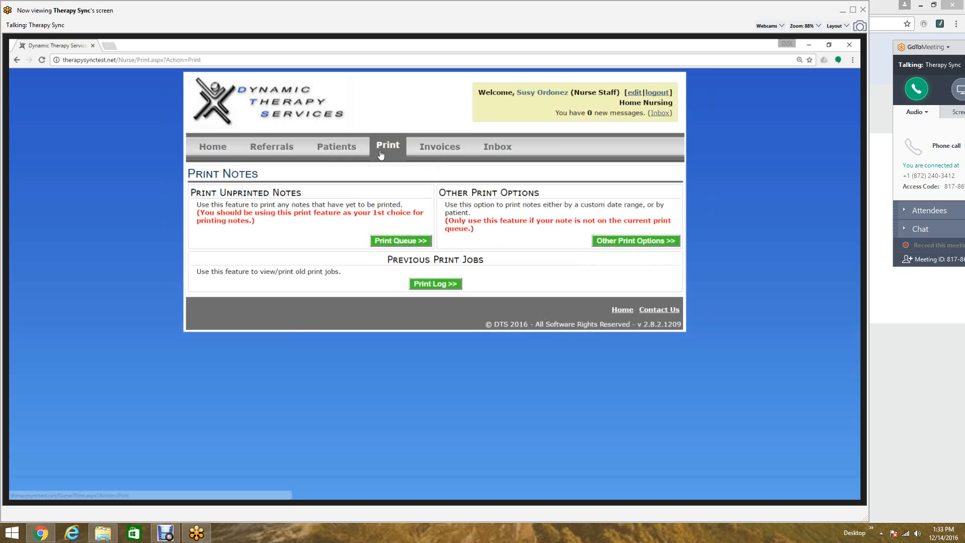
pyautogui.click(435, 284)
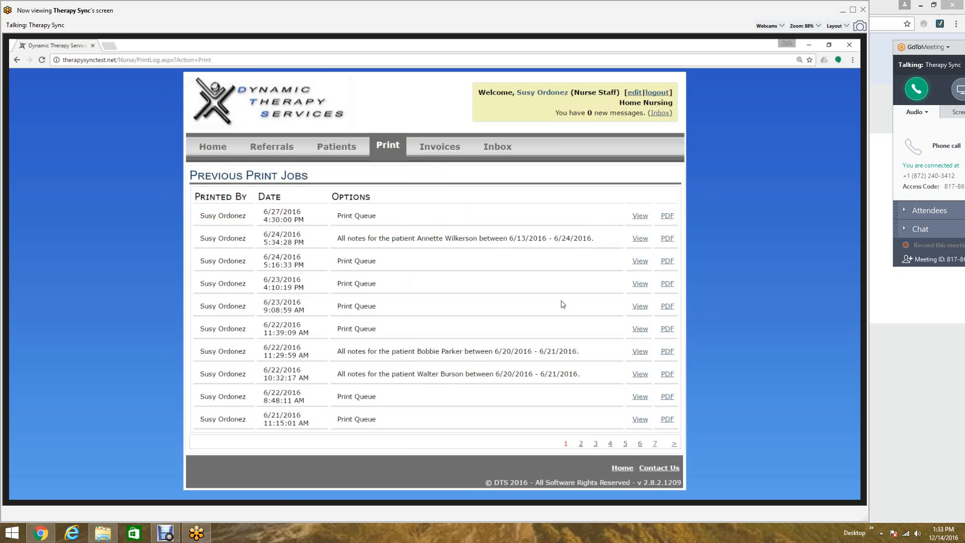
pyautogui.click(640, 261)
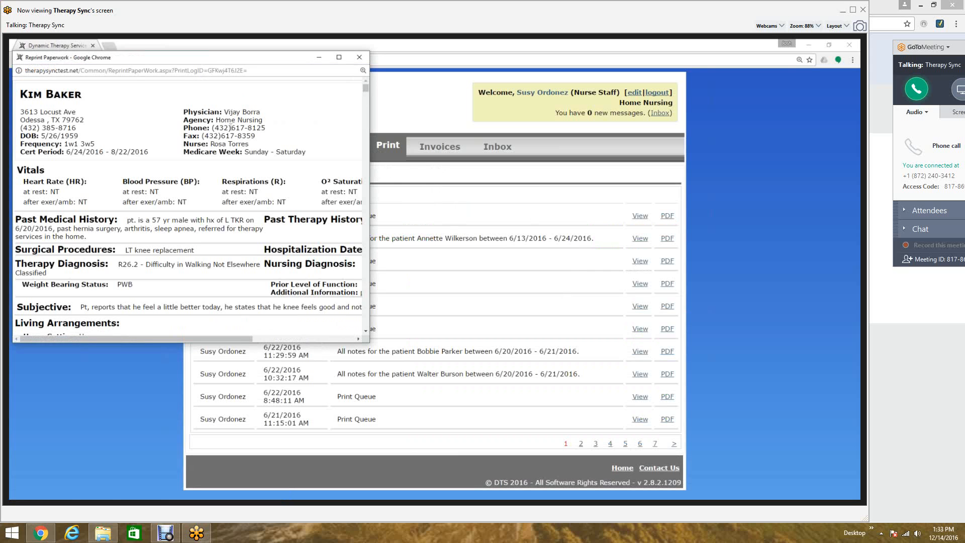
# - Maximize the reprint window and scroll through the reprinted evaluation notes
pyautogui.scroll(-1, 232, 132)
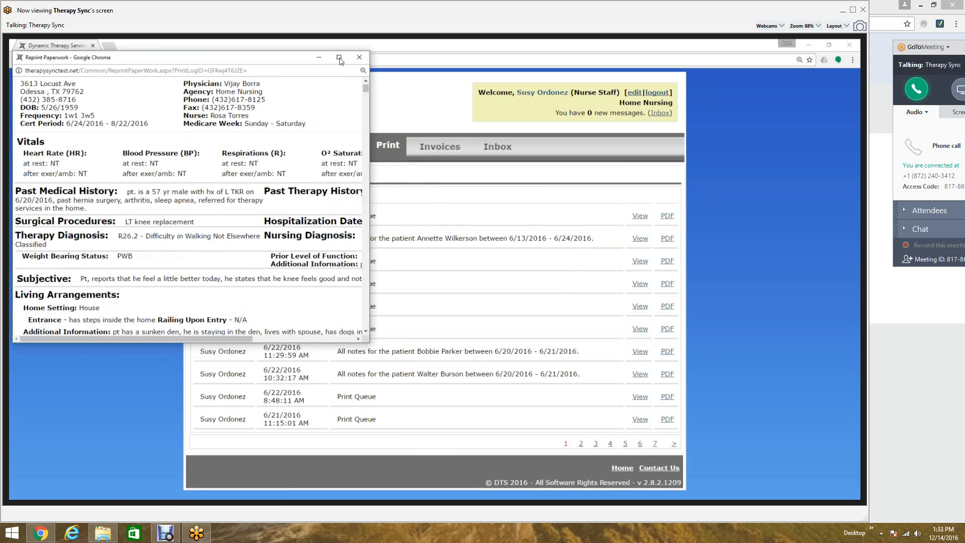
pyautogui.click(340, 57)
pyautogui.scroll(-2, 663, 252)
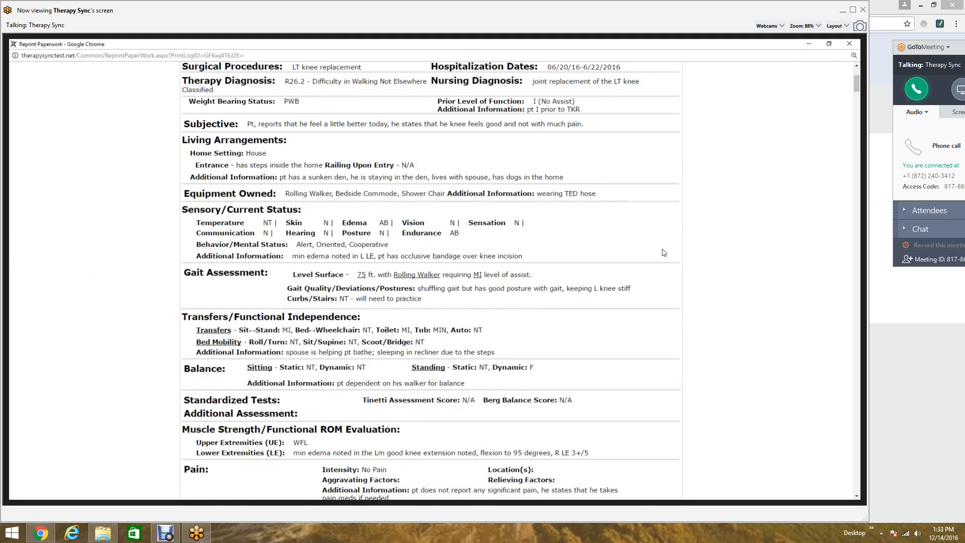
pyautogui.scroll(-5, 663, 252)
pyautogui.scroll(-7, 660, 271)
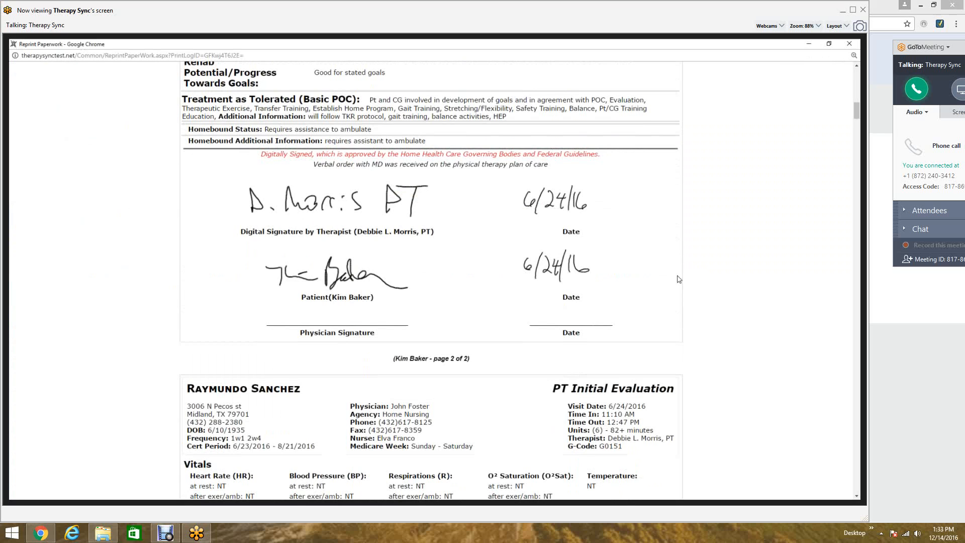
# - Open the print dialog for the reprinted notes and cancel it, then choose Print from the window menu
pyautogui.rightClick(678, 280)
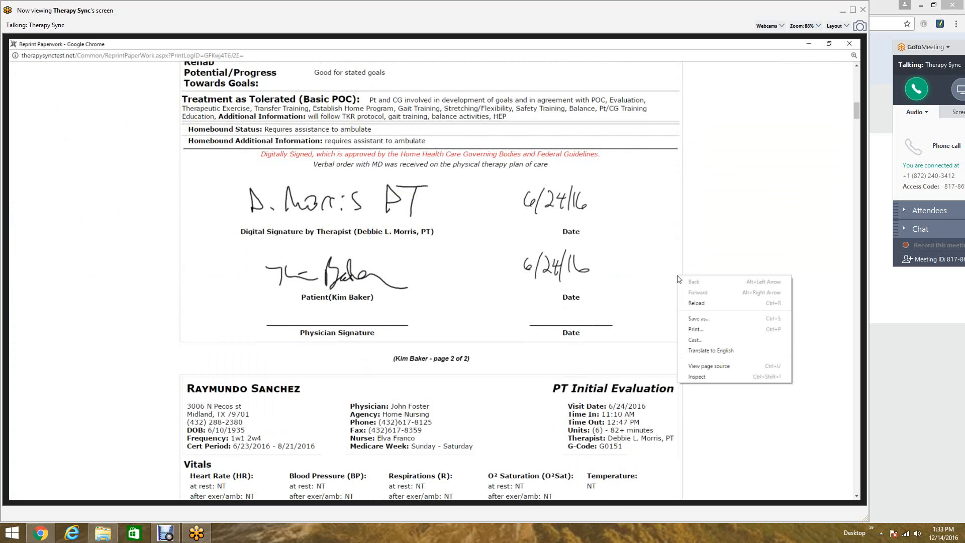
pyautogui.click(705, 331)
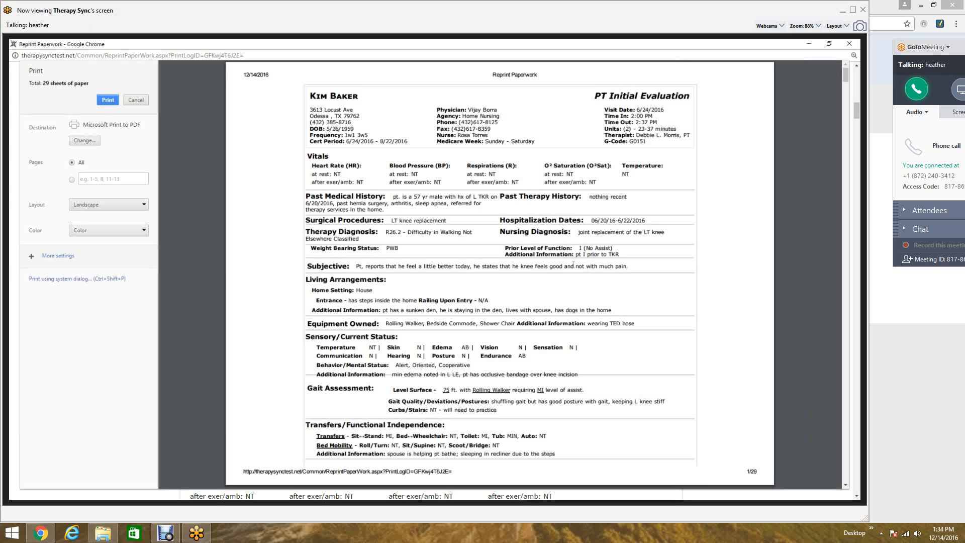
pyautogui.click(134, 101)
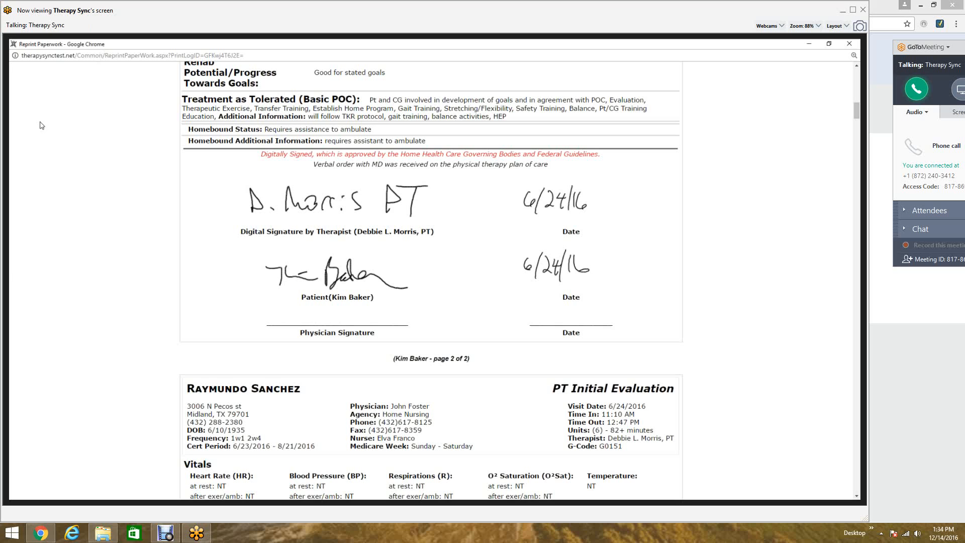
pyautogui.rightClick(31, 48)
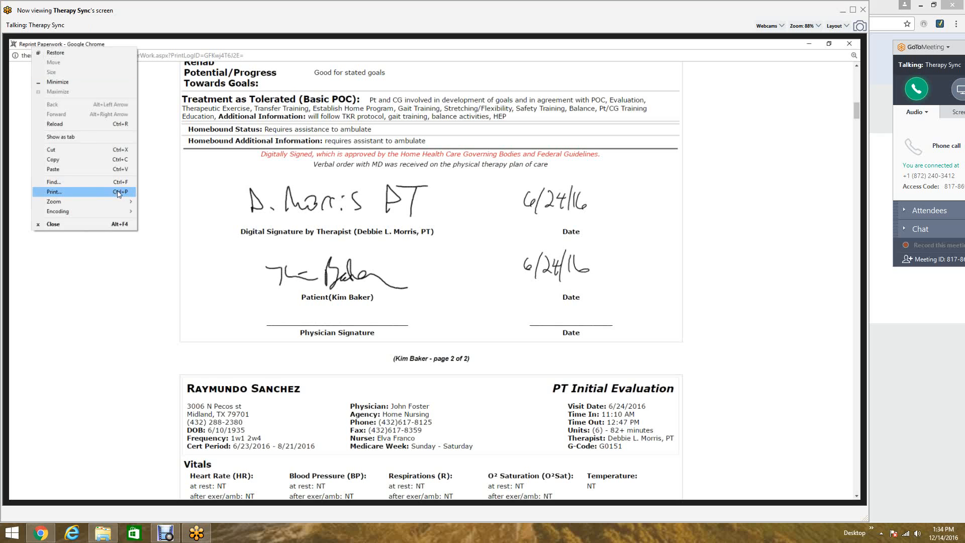
pyautogui.click(147, 198)
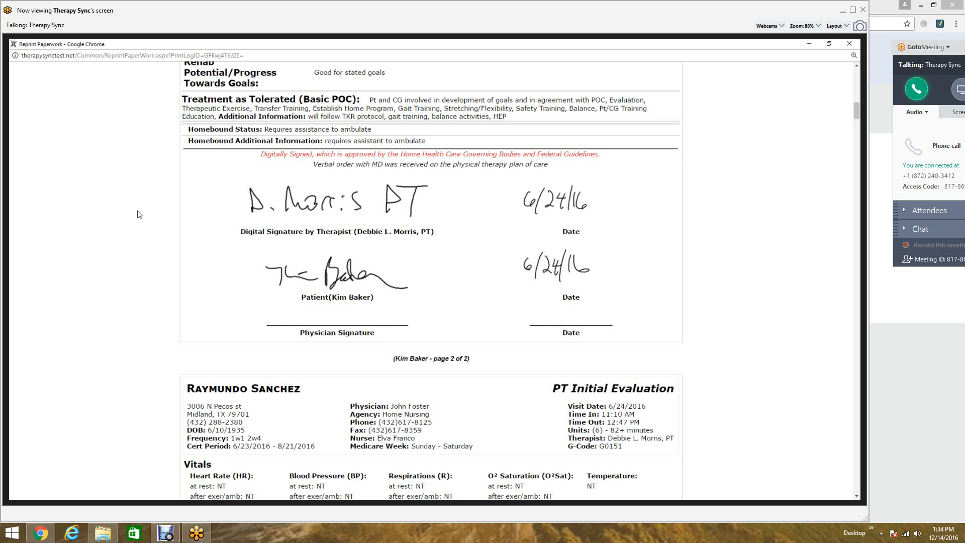
# - Review the evaluation's goals and plan of care, then close the reprint window
pyautogui.scroll(5, 135, 216)
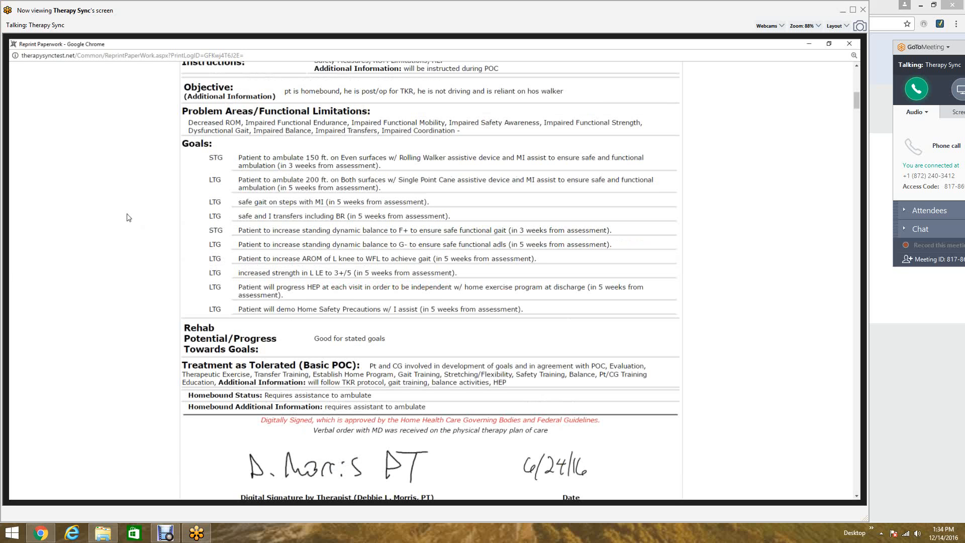
pyautogui.scroll(1, 128, 219)
pyautogui.scroll(3, 111, 245)
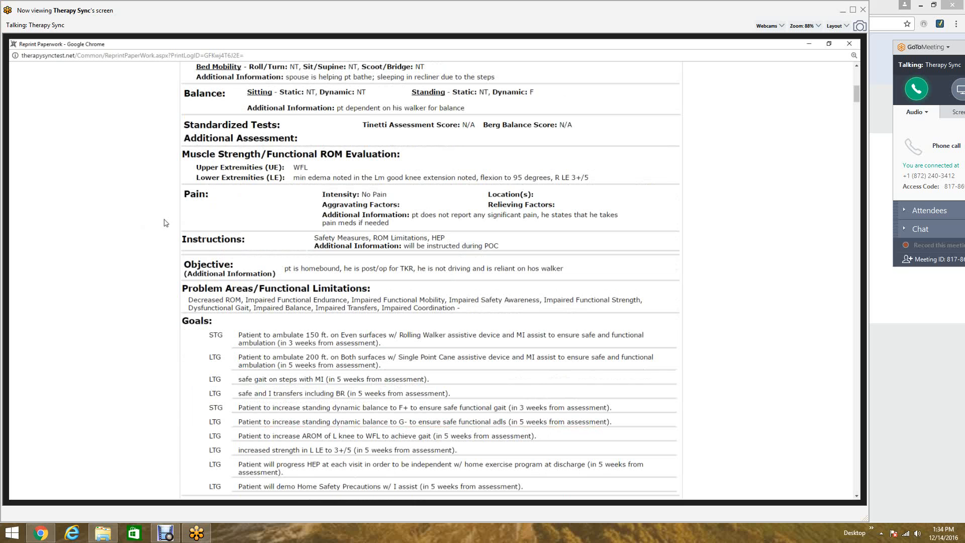
pyautogui.scroll(-1, 166, 225)
pyautogui.scroll(-3, 166, 227)
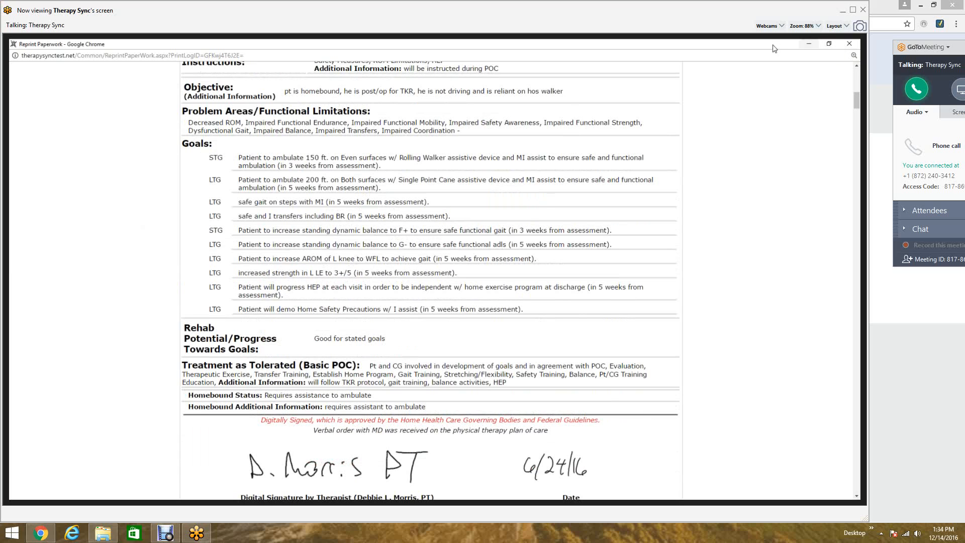
pyautogui.click(845, 45)
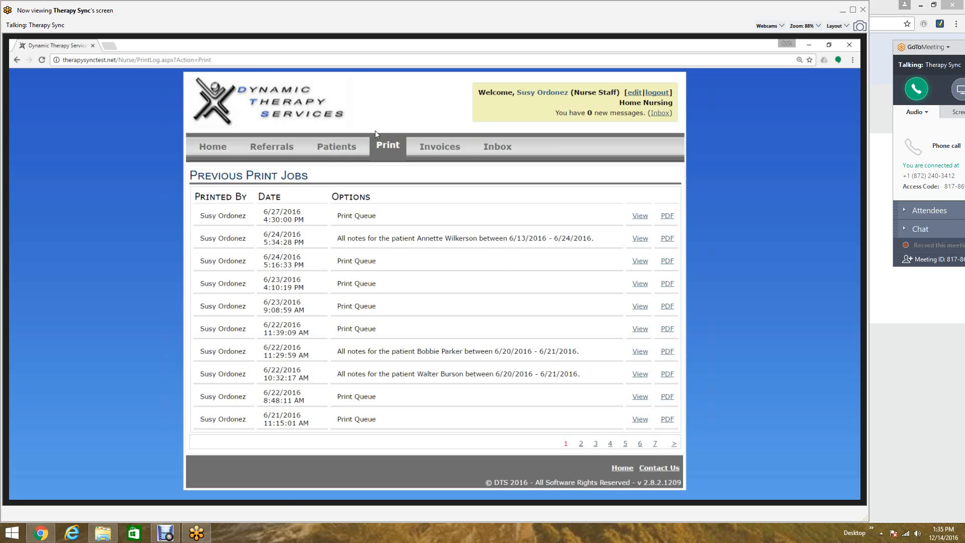
# - Return to print home, check the print queue again, then open Other Print Options
pyautogui.click(385, 147)
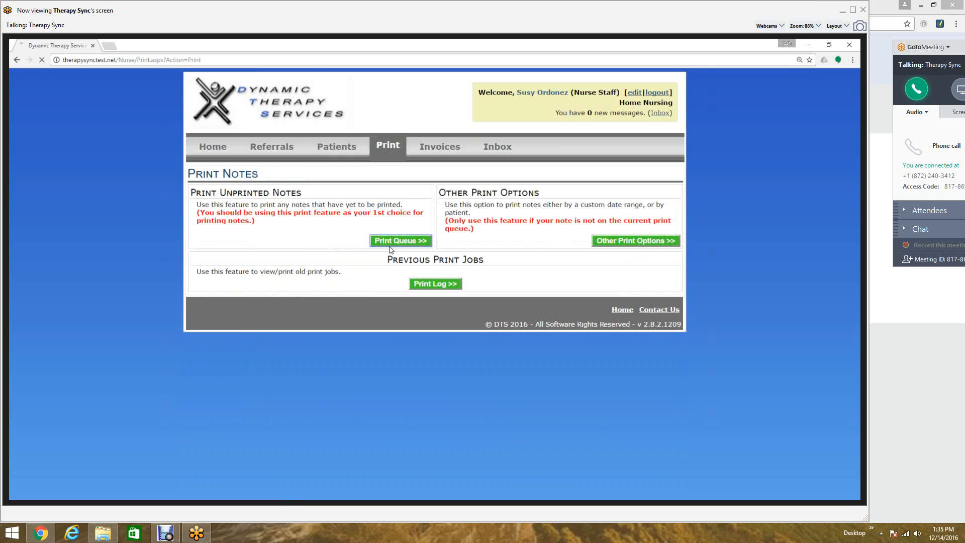
pyautogui.click(390, 245)
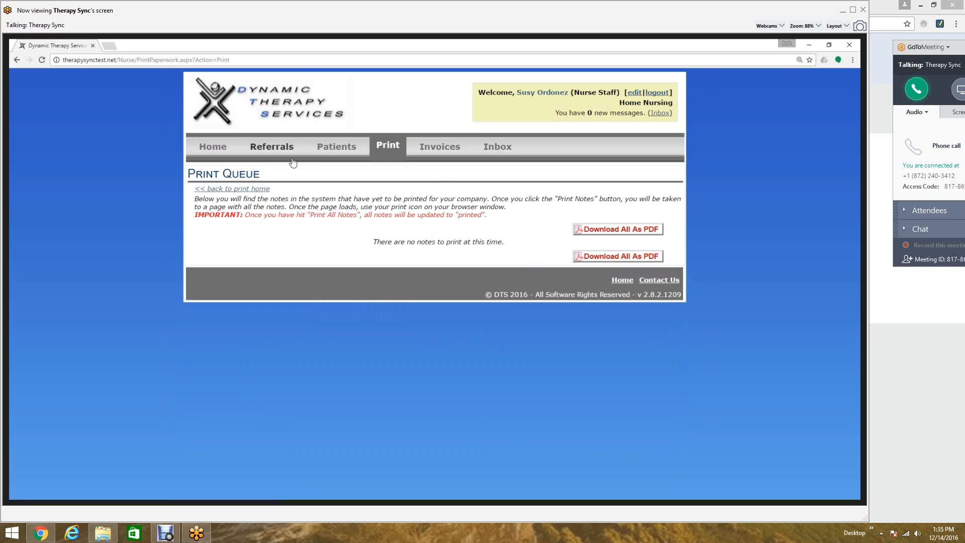
pyautogui.click(264, 193)
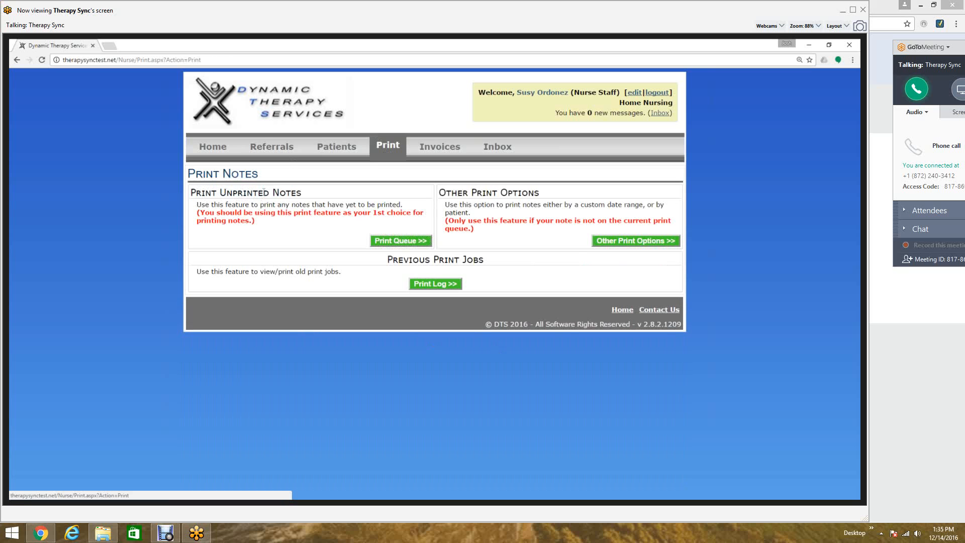
pyautogui.click(621, 239)
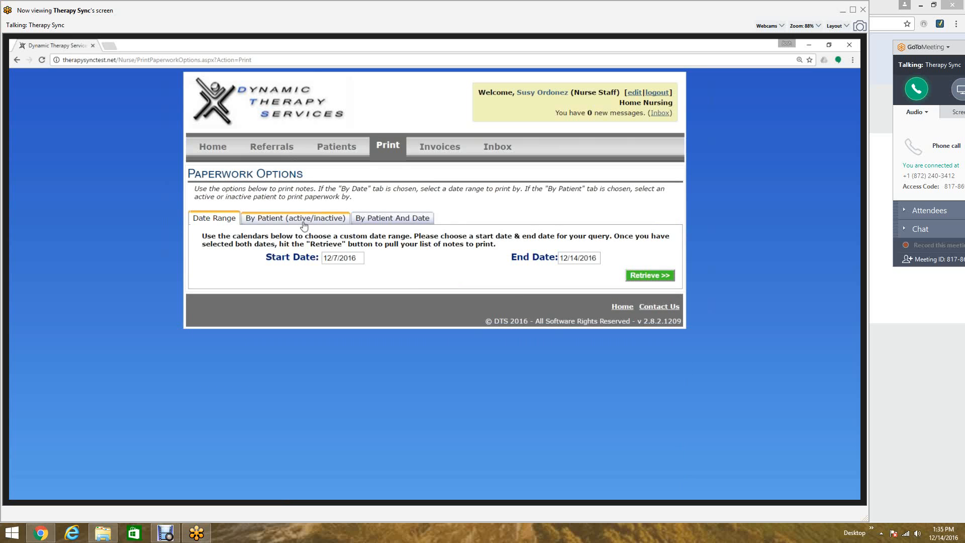
# - Open Other Print Options from print home and retrieve notes by patient for the first active patient in the list
pyautogui.click(396, 149)
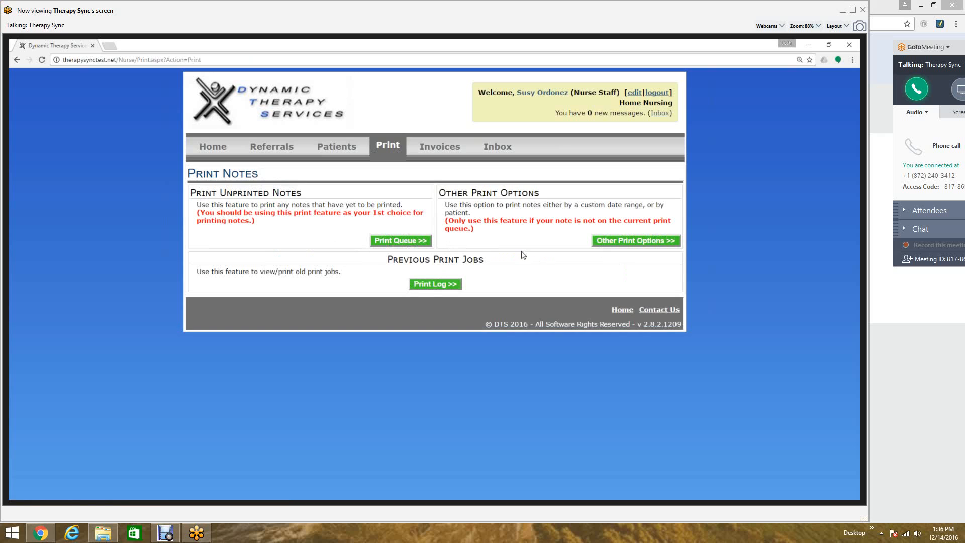
pyautogui.click(645, 243)
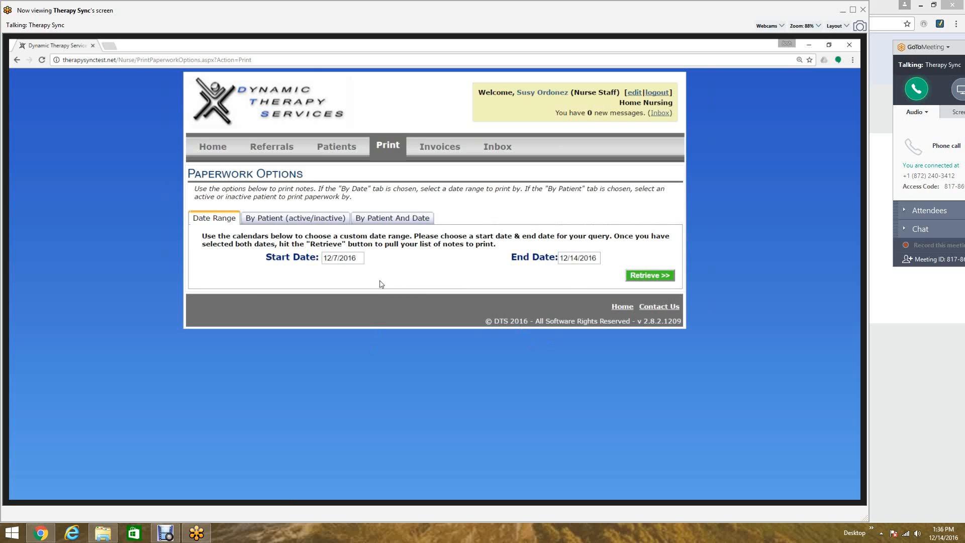
pyautogui.click(299, 219)
pyautogui.click(294, 277)
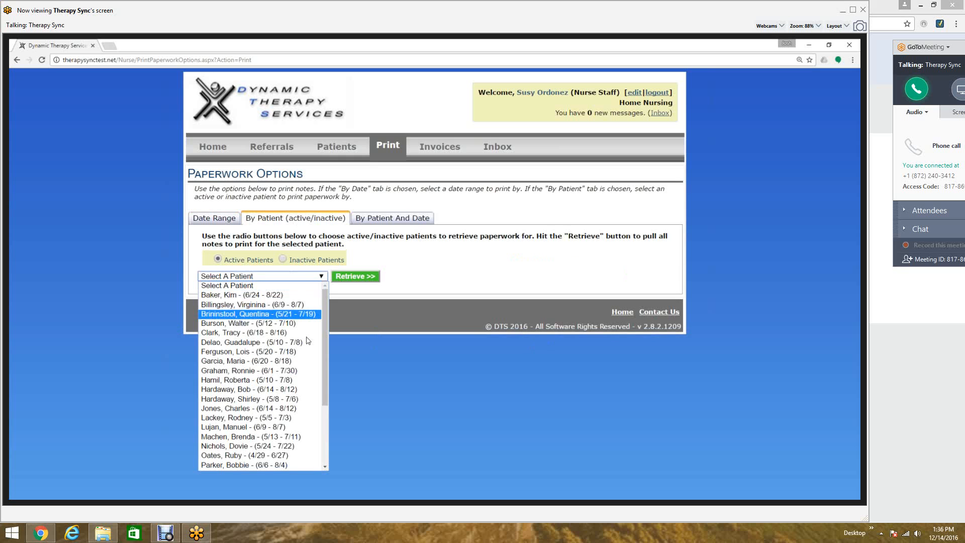
pyautogui.click(268, 297)
pyautogui.click(356, 276)
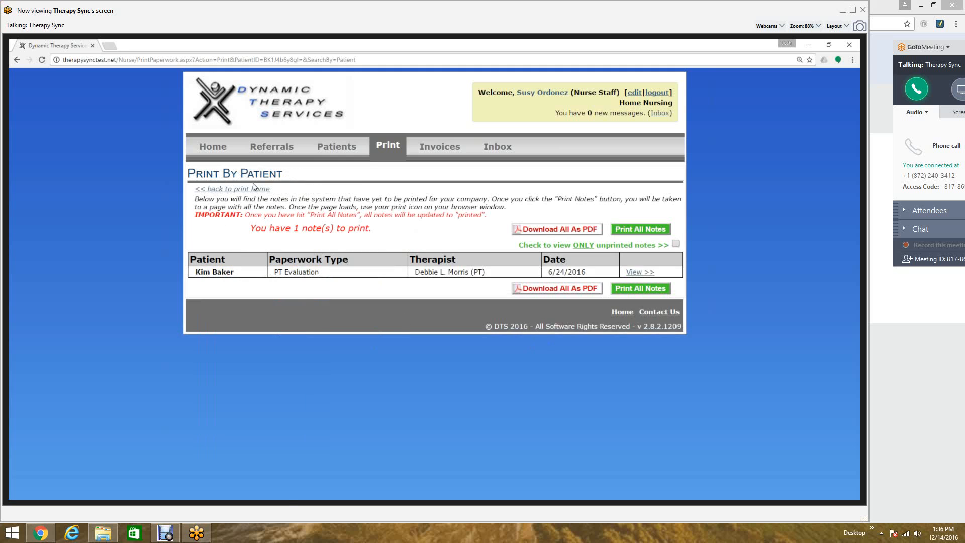
# - Return to print home, reopen Other Print Options, and select the fourth active patient on the By Patient And Date tab
pyautogui.click(255, 189)
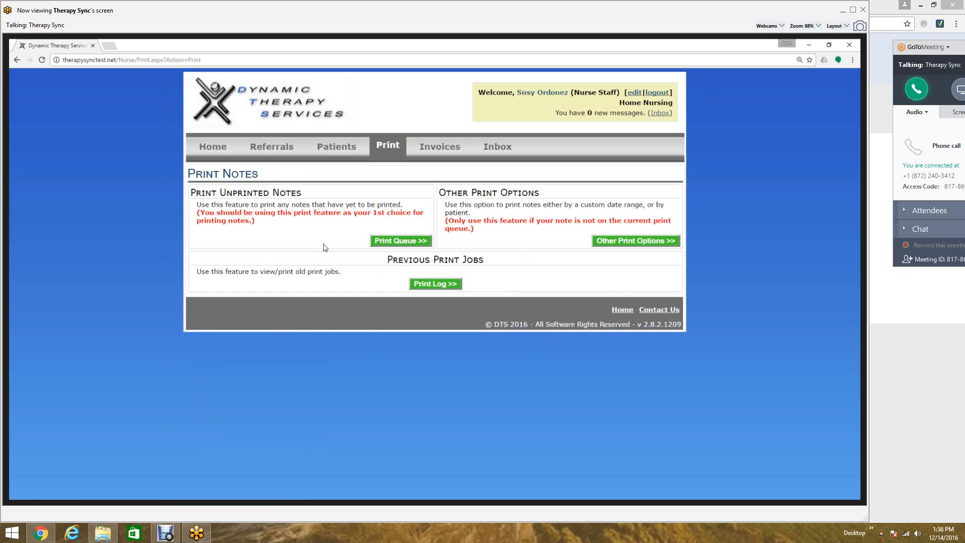
pyautogui.click(669, 241)
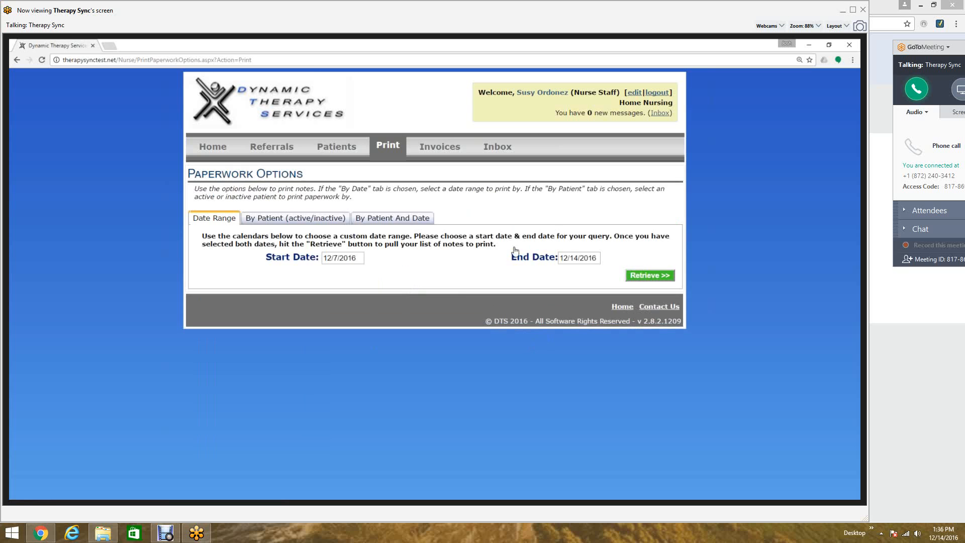
pyautogui.click(323, 220)
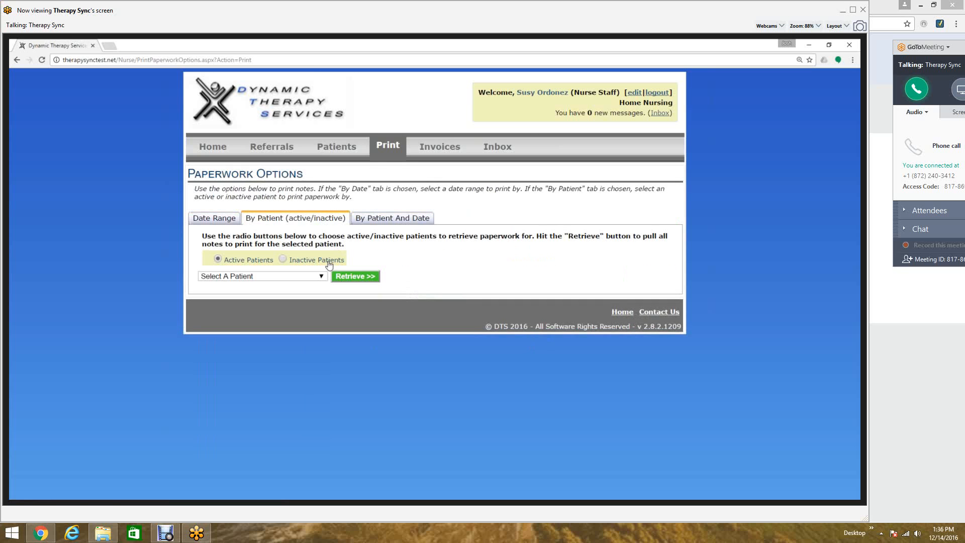
pyautogui.click(383, 221)
pyautogui.click(291, 256)
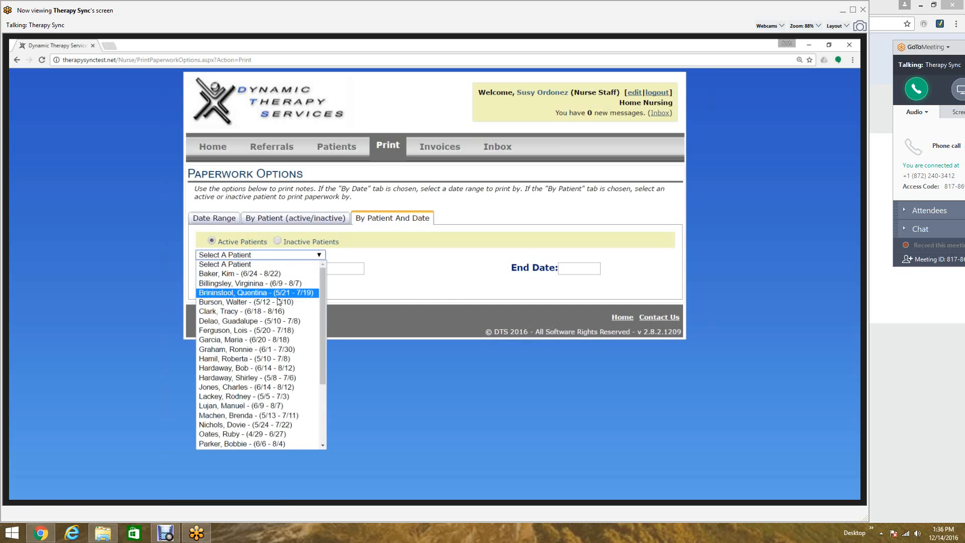
pyautogui.click(279, 289)
pyautogui.click(343, 269)
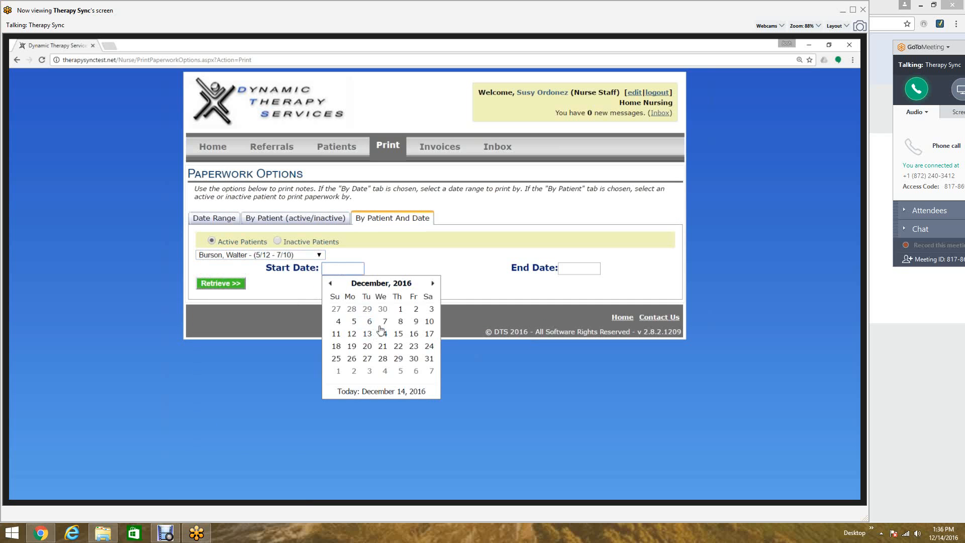
# - Open the start-date calendar and page it back to July 2016
pyautogui.click(330, 284)
pyautogui.click(329, 284)
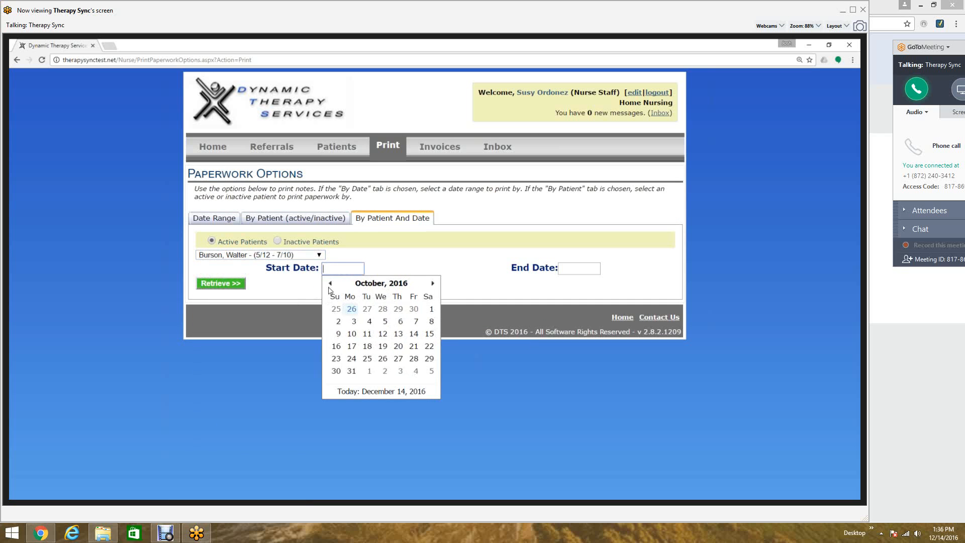
pyautogui.click(329, 284)
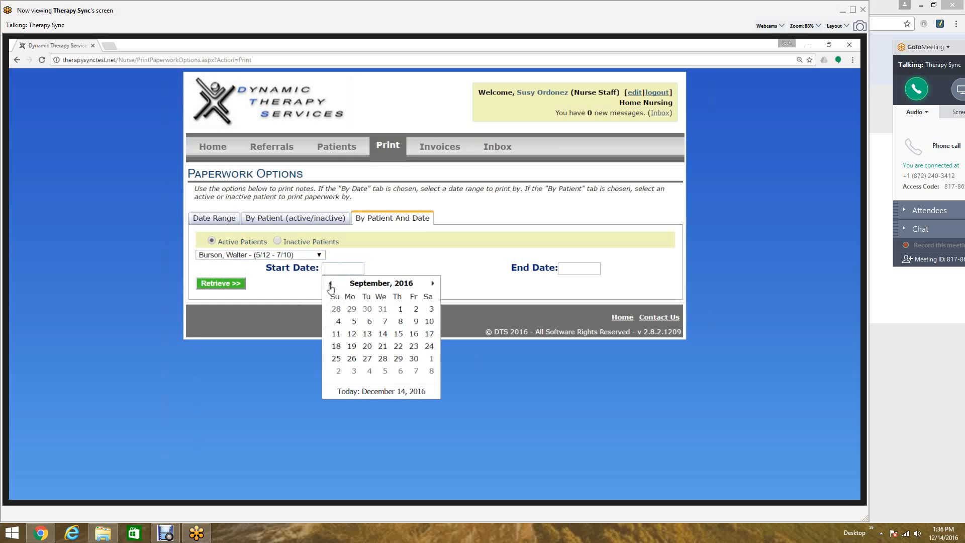
pyautogui.click(330, 284)
pyautogui.click(330, 284)
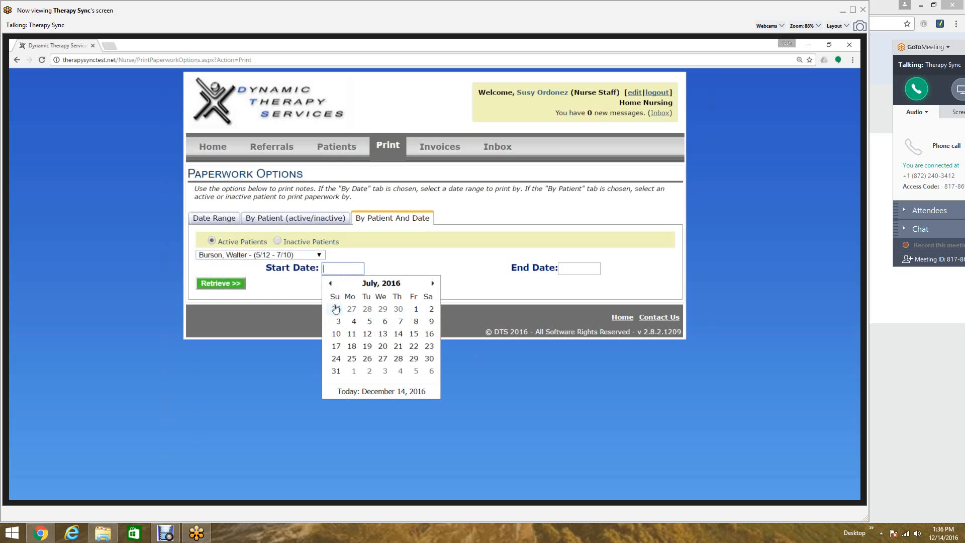
# - Retrieve notes by patient for the fifth active patient and highlight the first listed note's row
pyautogui.click(292, 219)
pyautogui.click(289, 276)
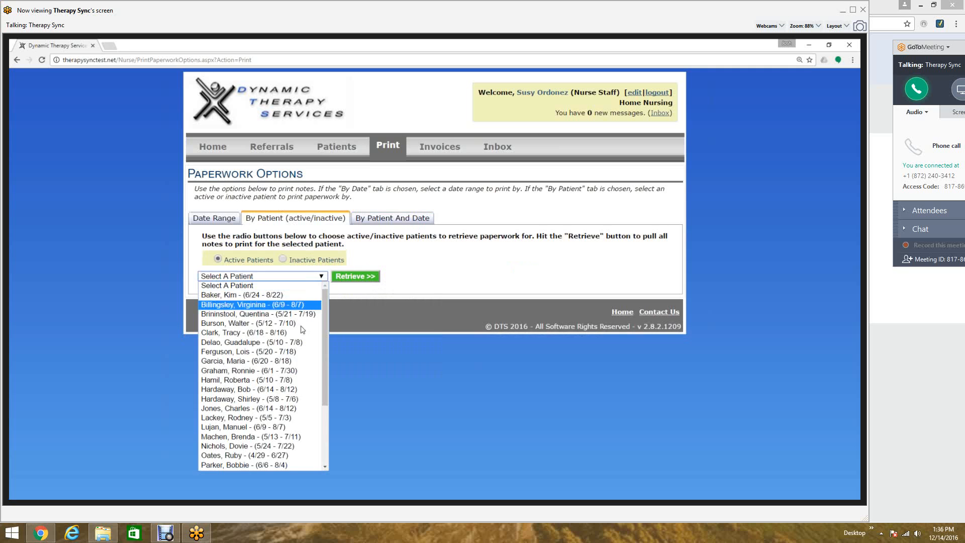
pyautogui.click(285, 332)
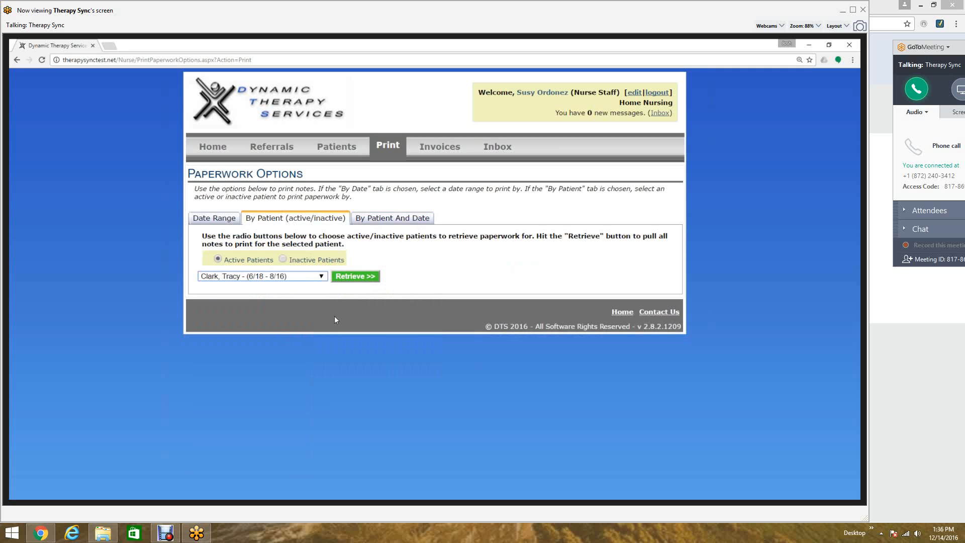
pyautogui.click(352, 278)
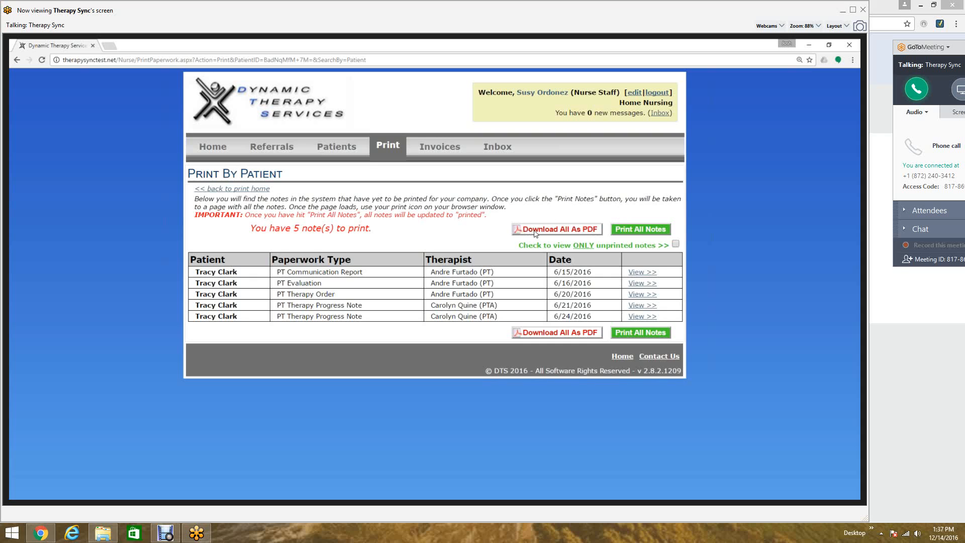
pyautogui.moveTo(195, 272); pyautogui.dragTo(369, 277)
pyautogui.click(371, 276)
# - Return to print home and open the Print Log of previous print jobs
pyautogui.click(250, 191)
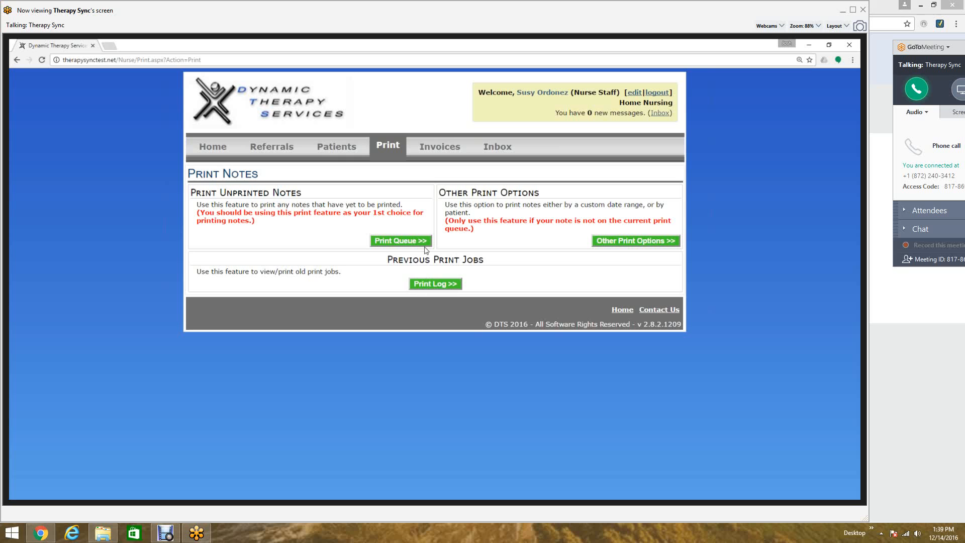
pyautogui.click(454, 283)
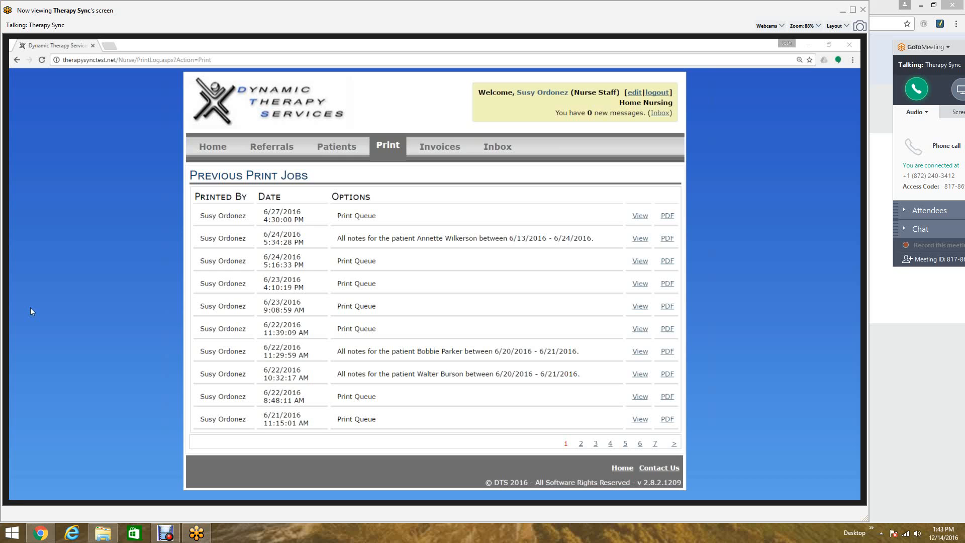
# - Return from the print log to the Home Nursing homepage
pyautogui.click(199, 158)
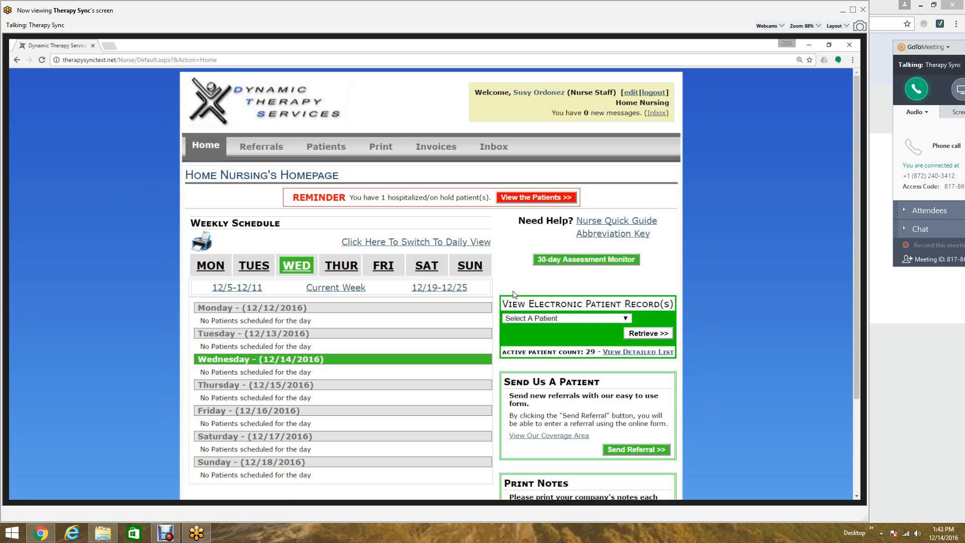
pyautogui.scroll(-2, 577, 314)
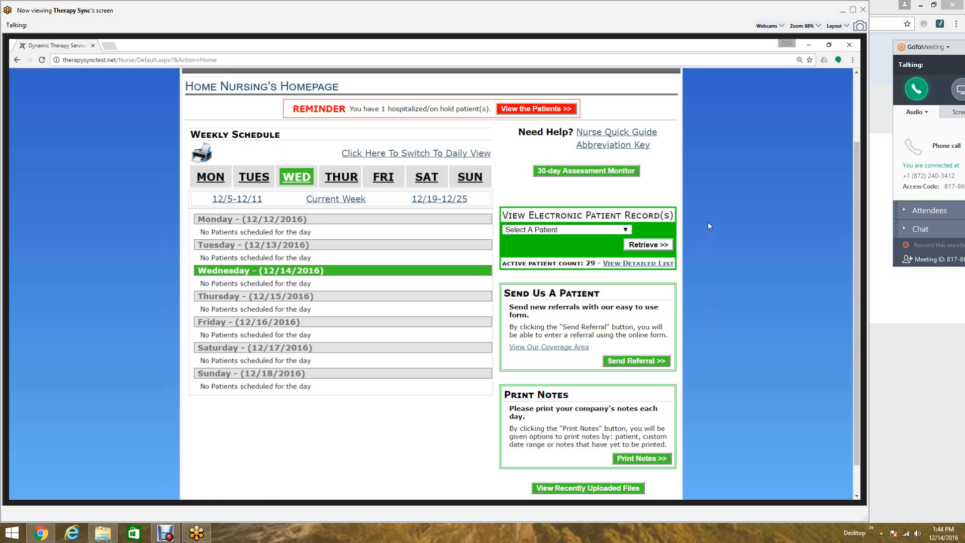
pyautogui.scroll(2, 712, 217)
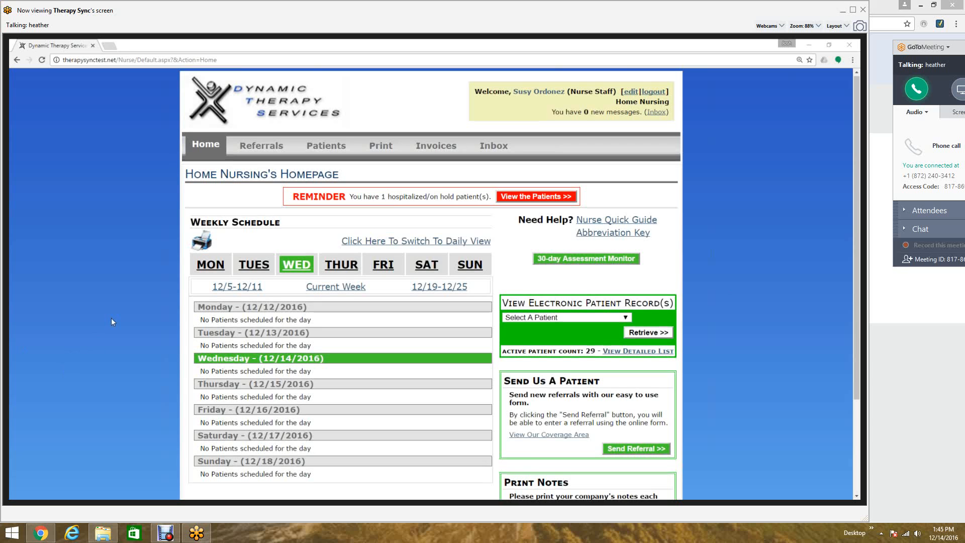
pyautogui.scroll(-3, 115, 321)
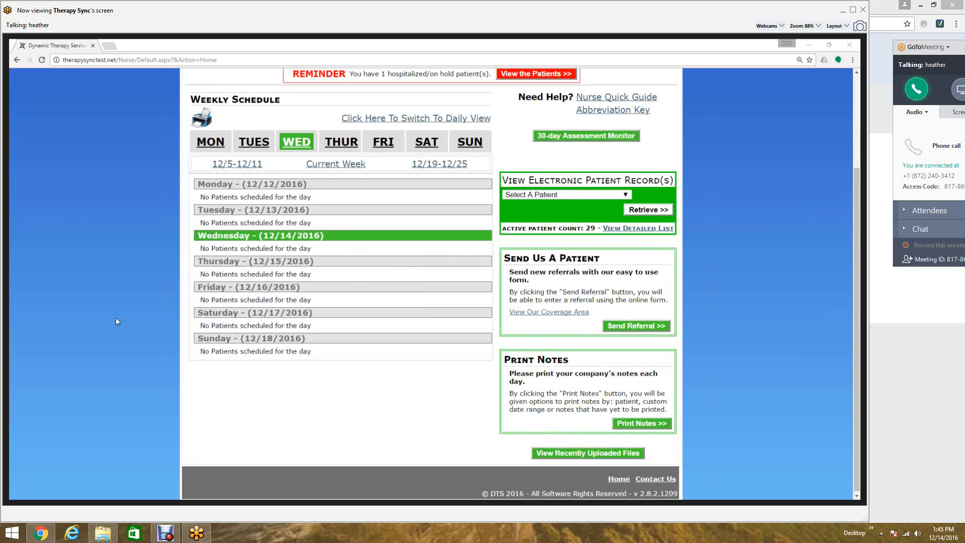
pyautogui.scroll(2, 117, 325)
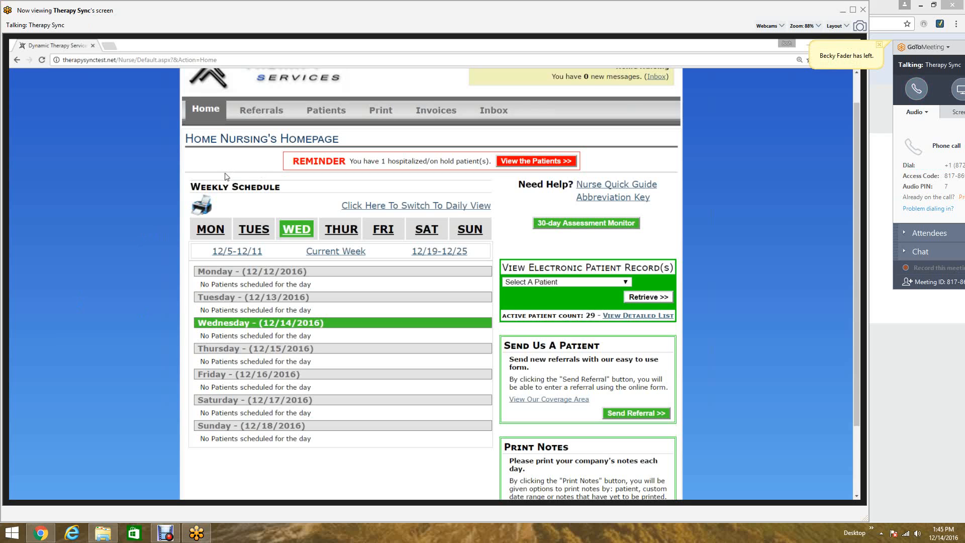
pyautogui.hotkey('ctrl', 'F10')
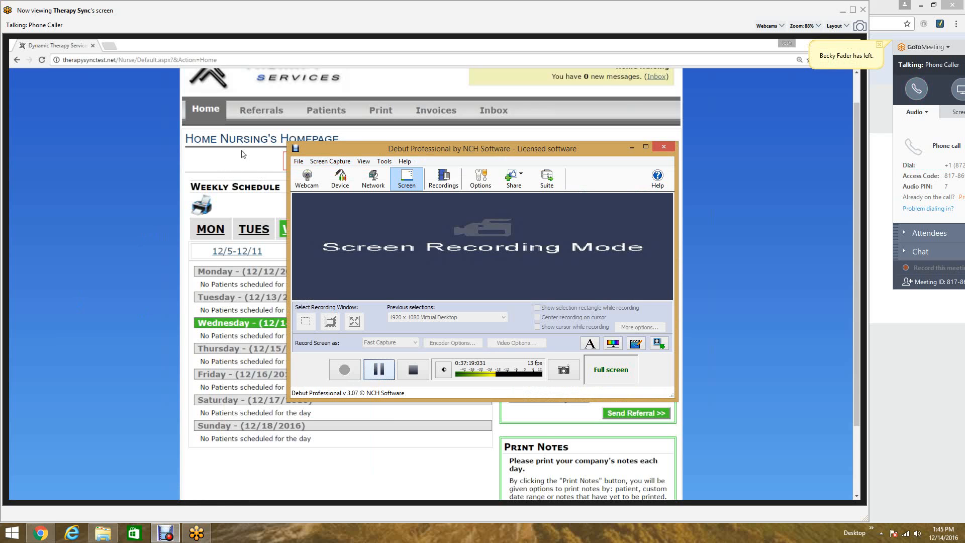